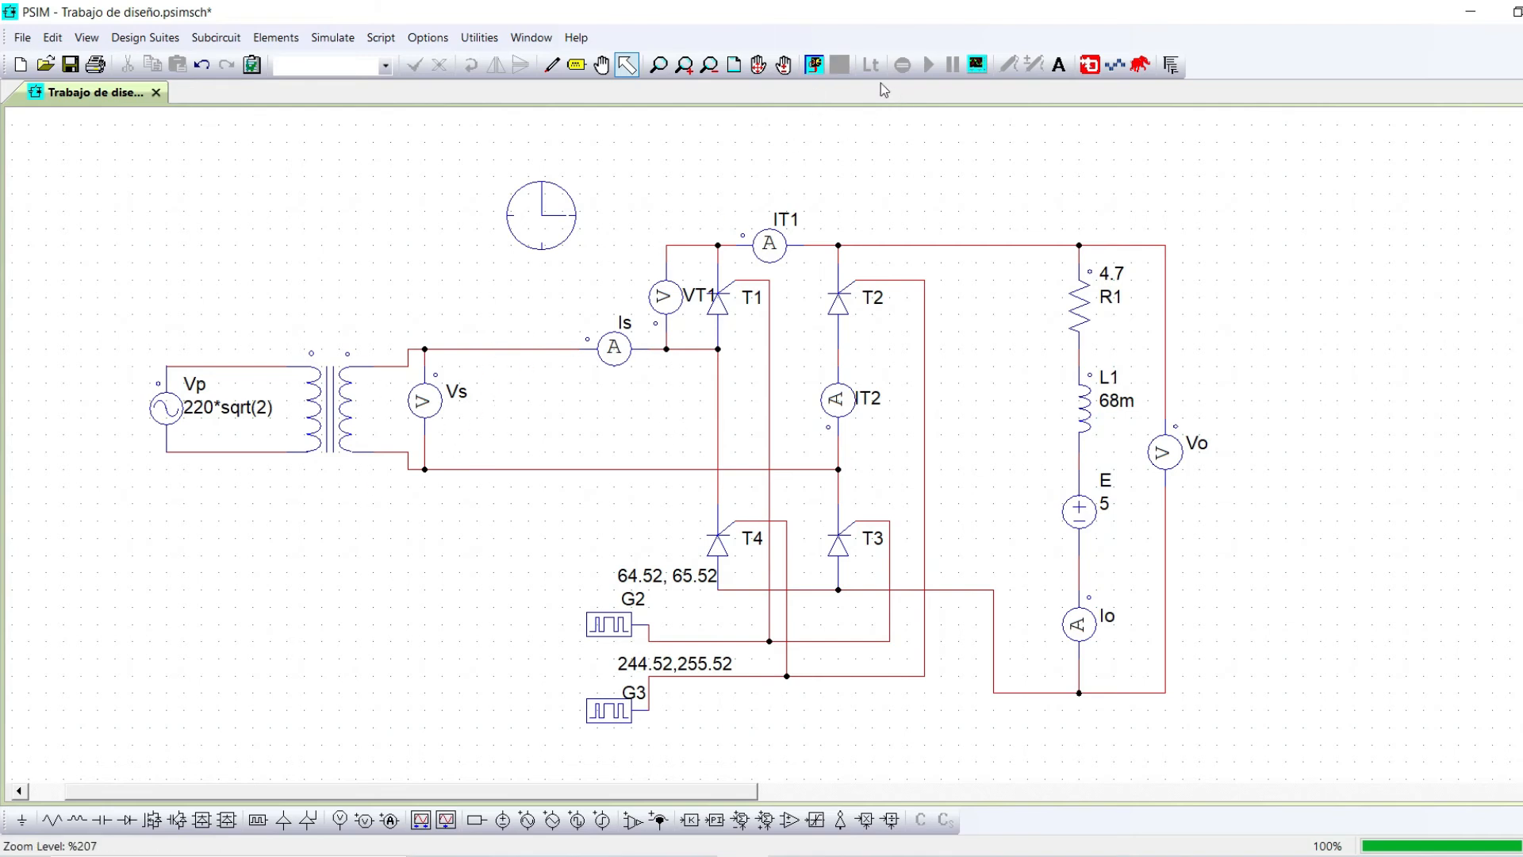
# - Run the simulation of the thyristor bridge and plot the Vs waveform
pyautogui.click(929, 64)
pyautogui.click(444, 344)
pyautogui.click(722, 298)
pyautogui.click(861, 615)
pyautogui.click(1069, 207)
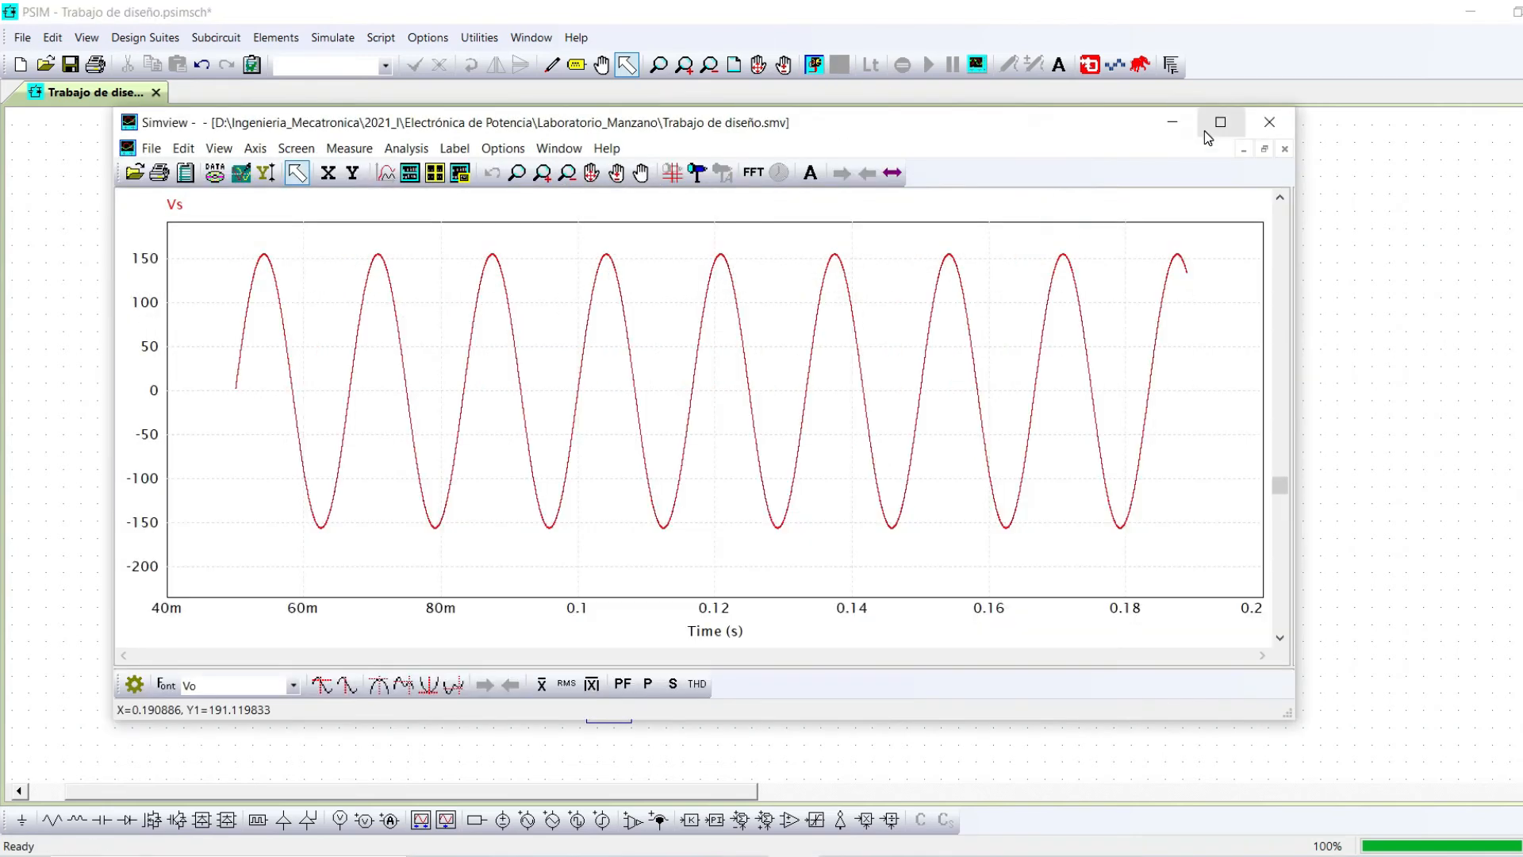
# - Measure the THD of Vs using a fundamental frequency of 60
pyautogui.click(696, 683)
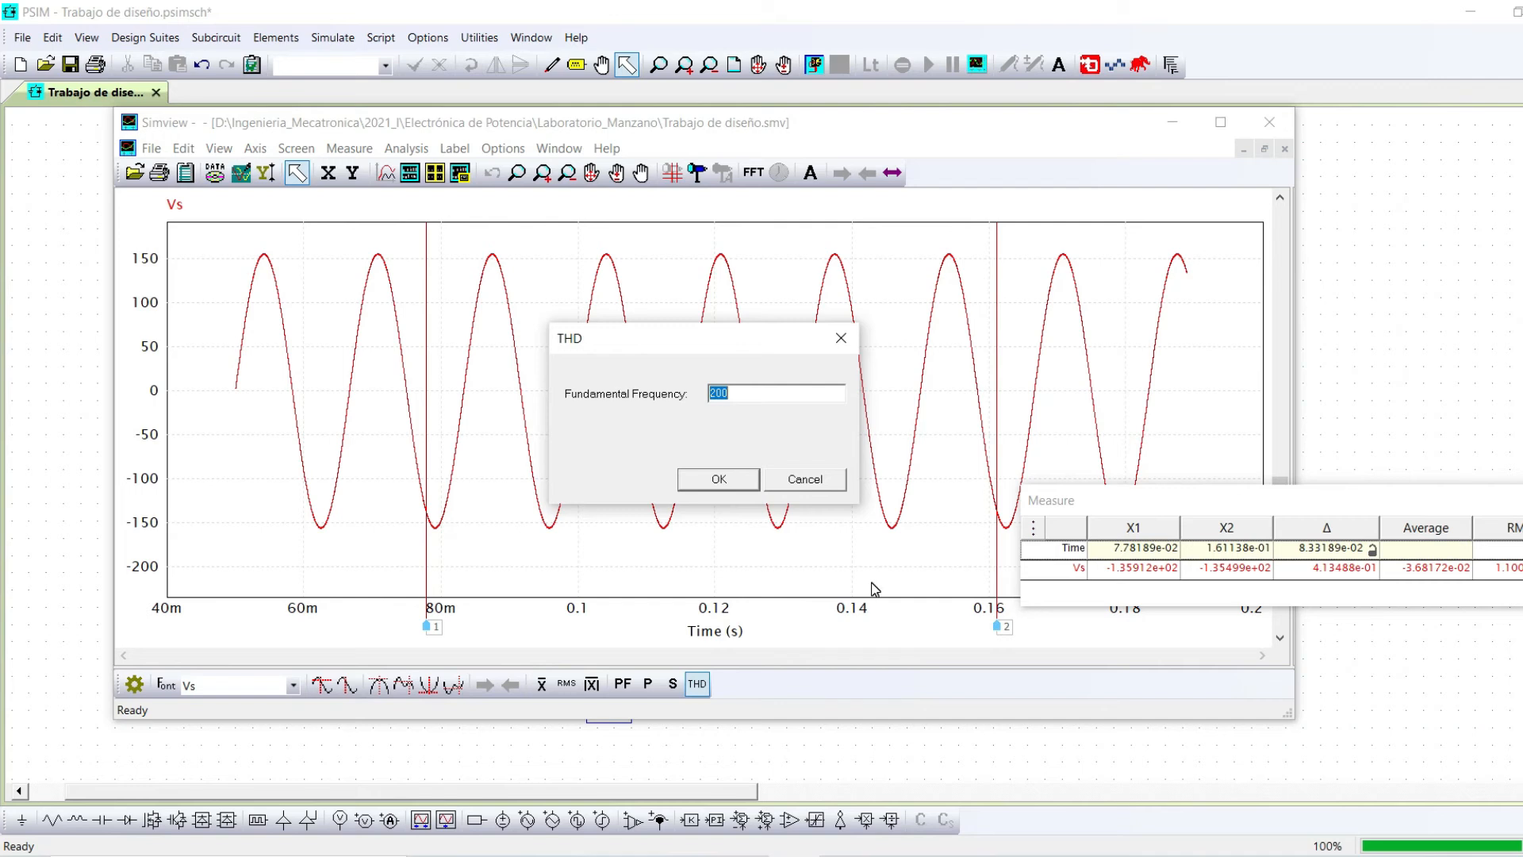
pyautogui.write('60')
pyautogui.press('Return')
# - Send the RMS value of Vs to the calculator, evaluate it as a decimal and close the calculator
pyautogui.rightClick(708, 512)
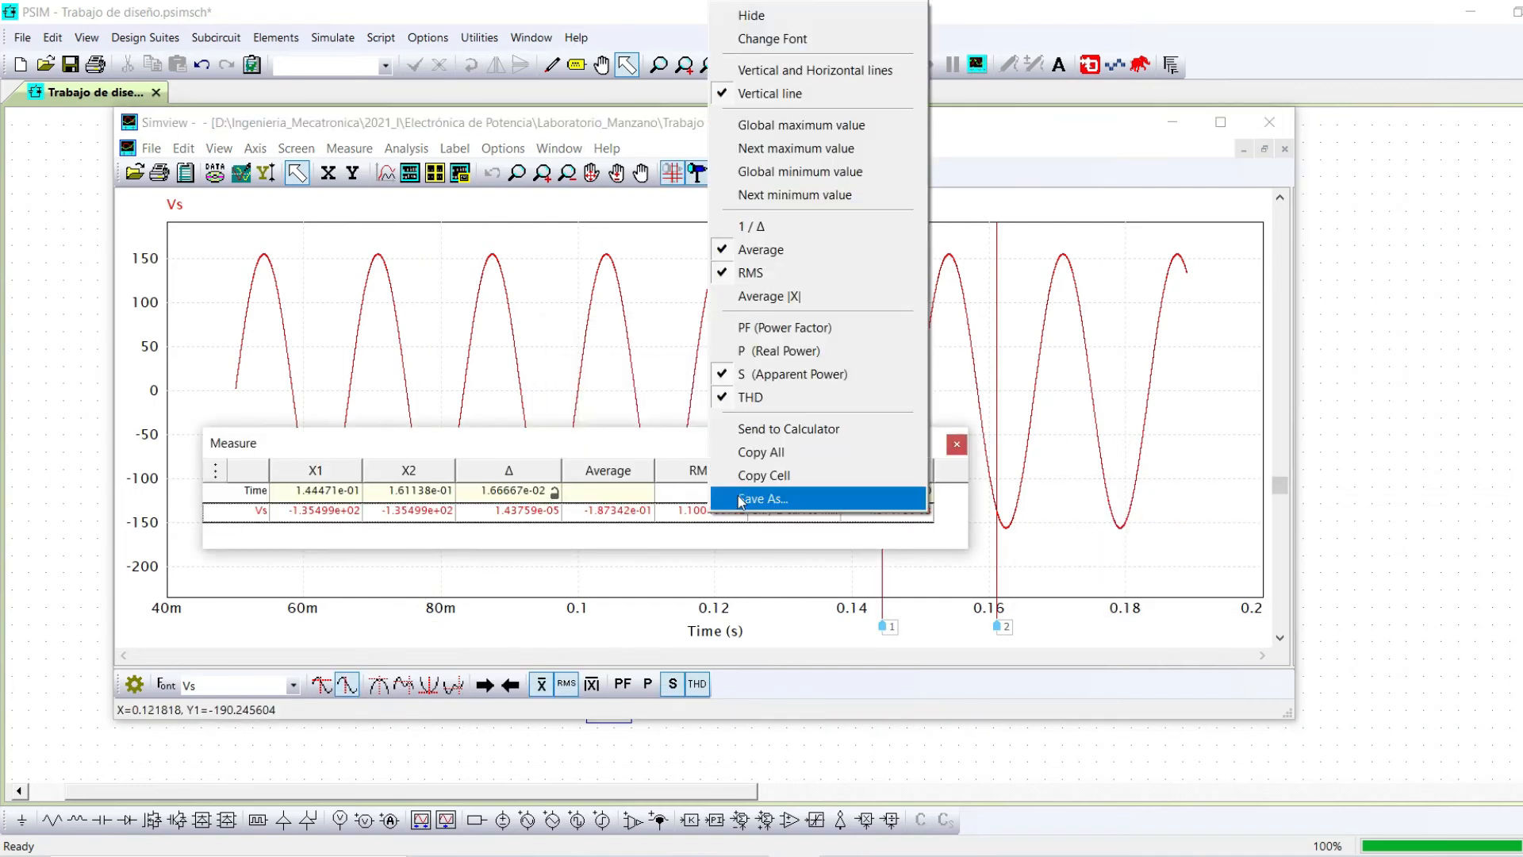
pyautogui.click(773, 430)
pyautogui.press('Return')
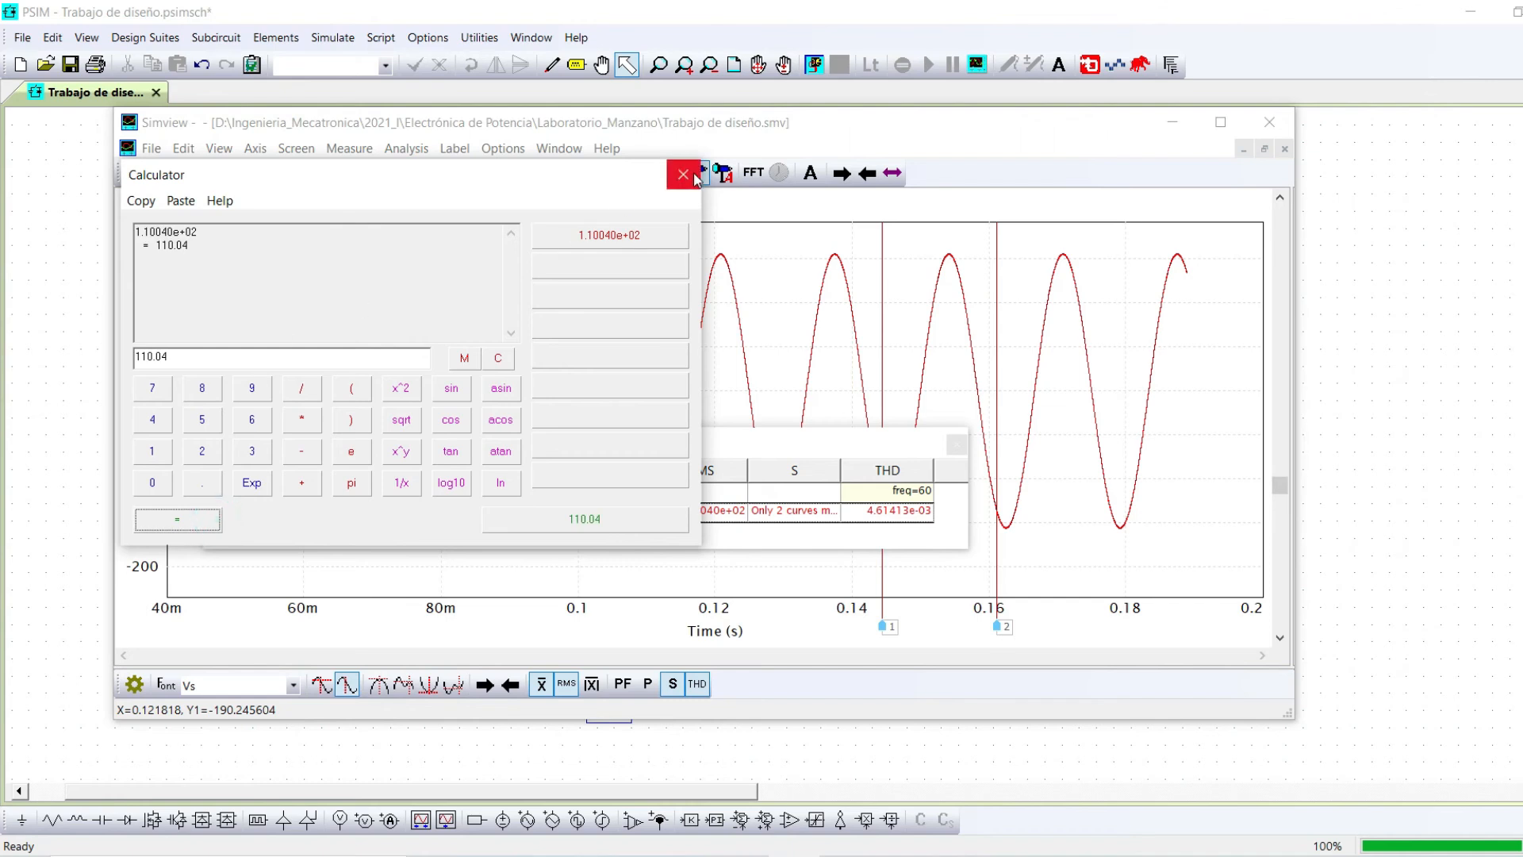
pyautogui.click(695, 179)
# - Replace the Vs curve with Vo in the plot and bring up its measurements
pyautogui.click(385, 172)
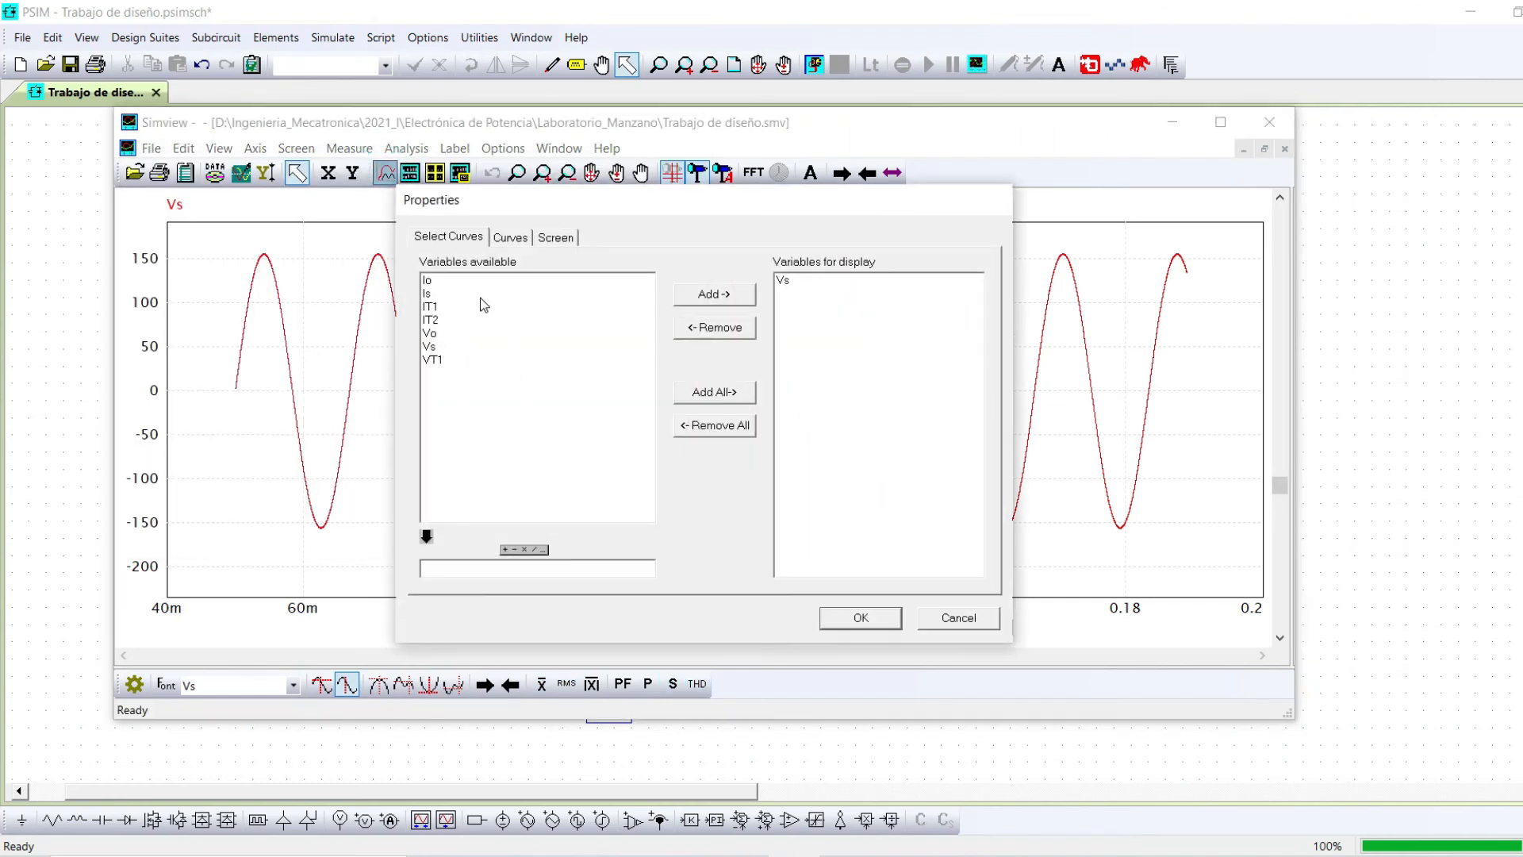
pyautogui.click(439, 335)
pyautogui.click(438, 344)
pyautogui.click(438, 335)
pyautogui.click(438, 345)
pyautogui.click(452, 335)
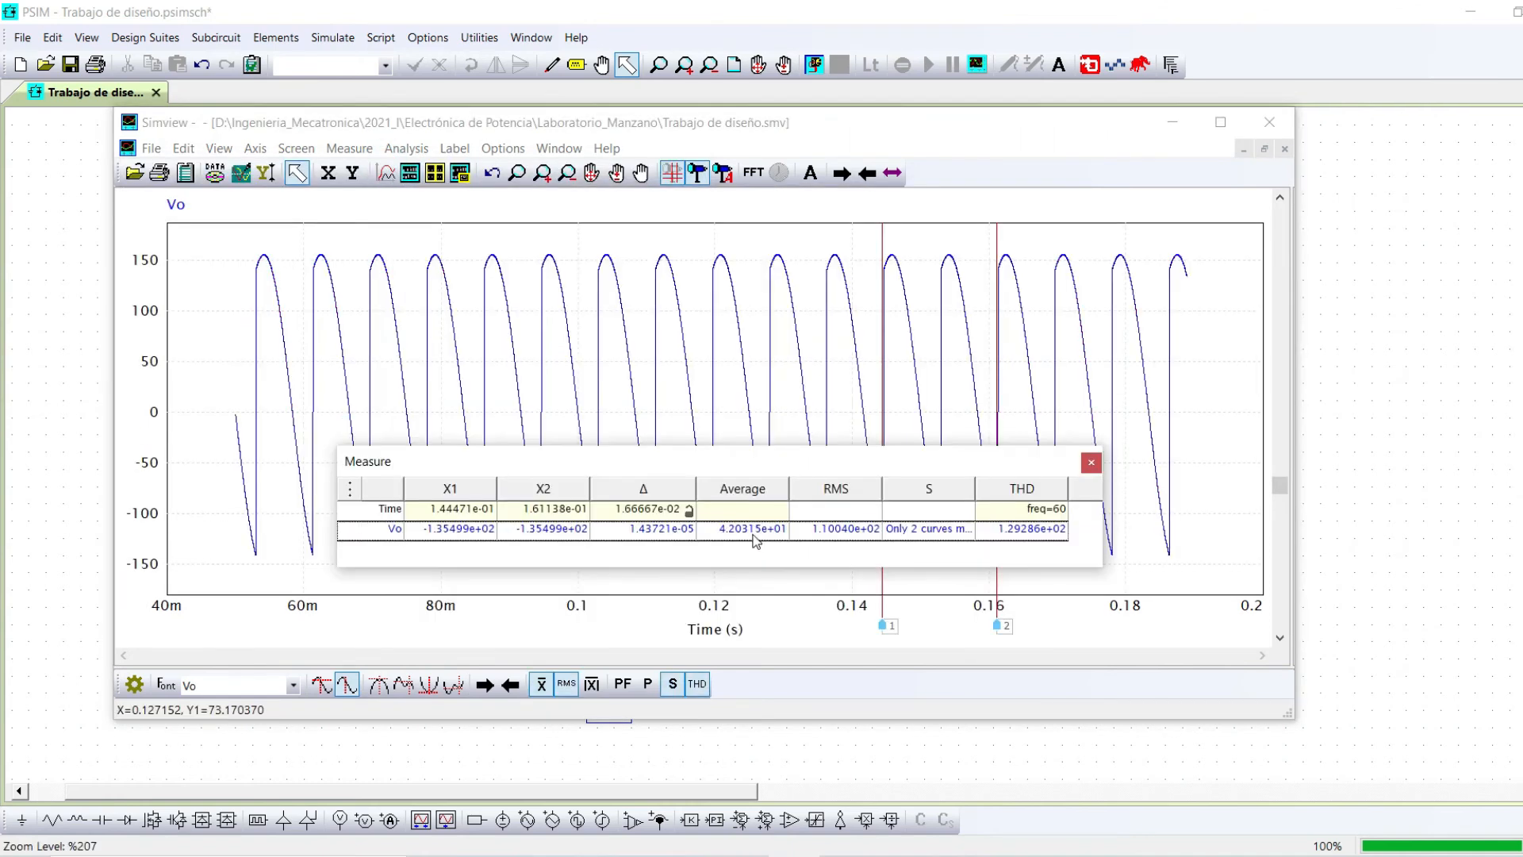
# - Send the average and RMS values of Vo to the calculator and evaluate each as a decimal
pyautogui.rightClick(754, 539)
pyautogui.click(789, 446)
pyautogui.click(180, 517)
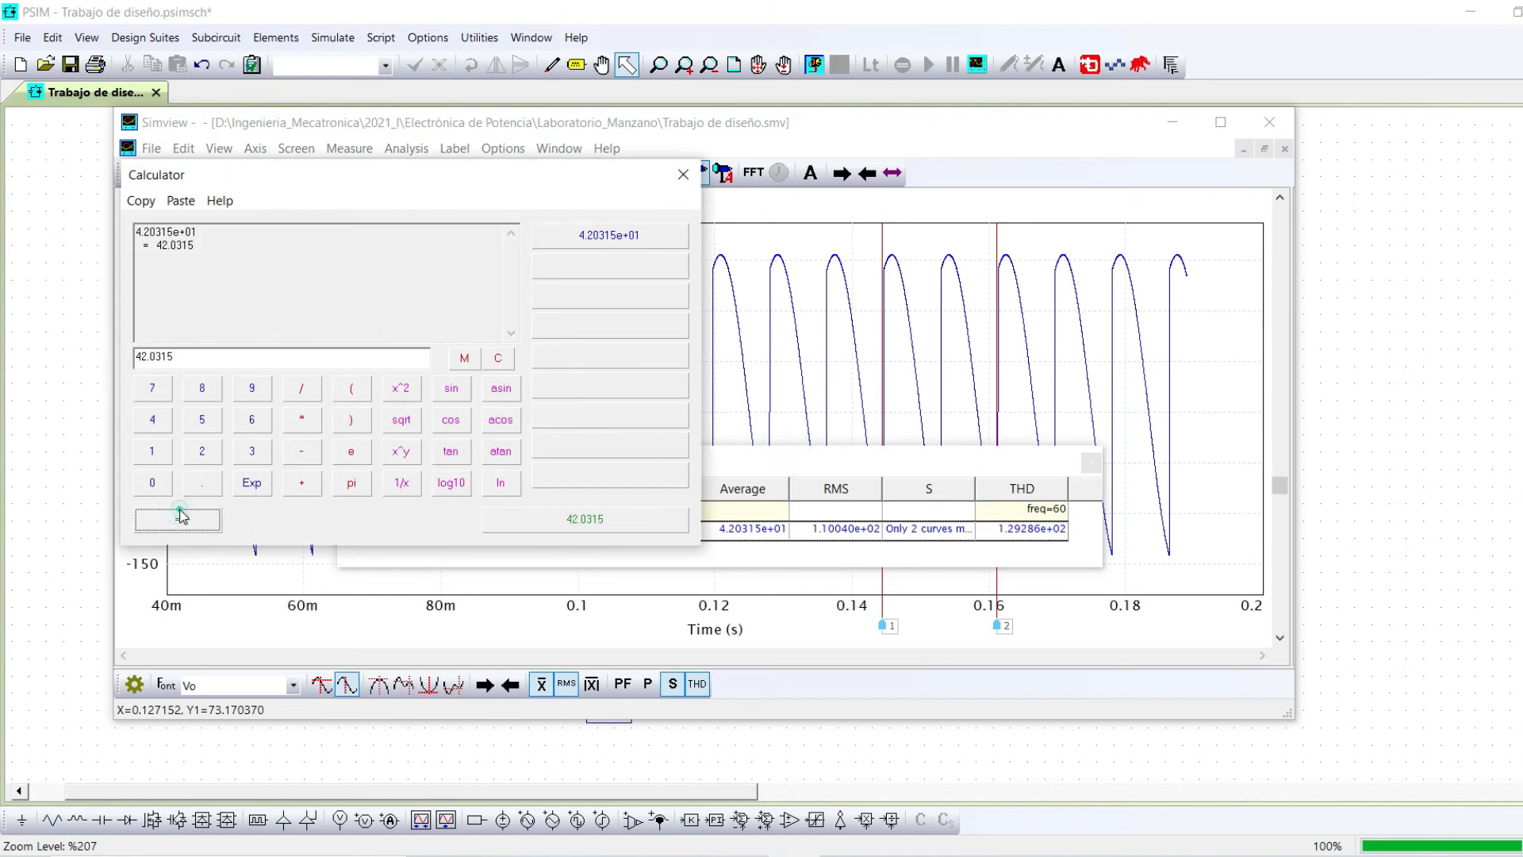
pyautogui.click(840, 527)
pyautogui.rightClick(839, 527)
pyautogui.click(888, 442)
pyautogui.click(573, 265)
pyautogui.click(176, 519)
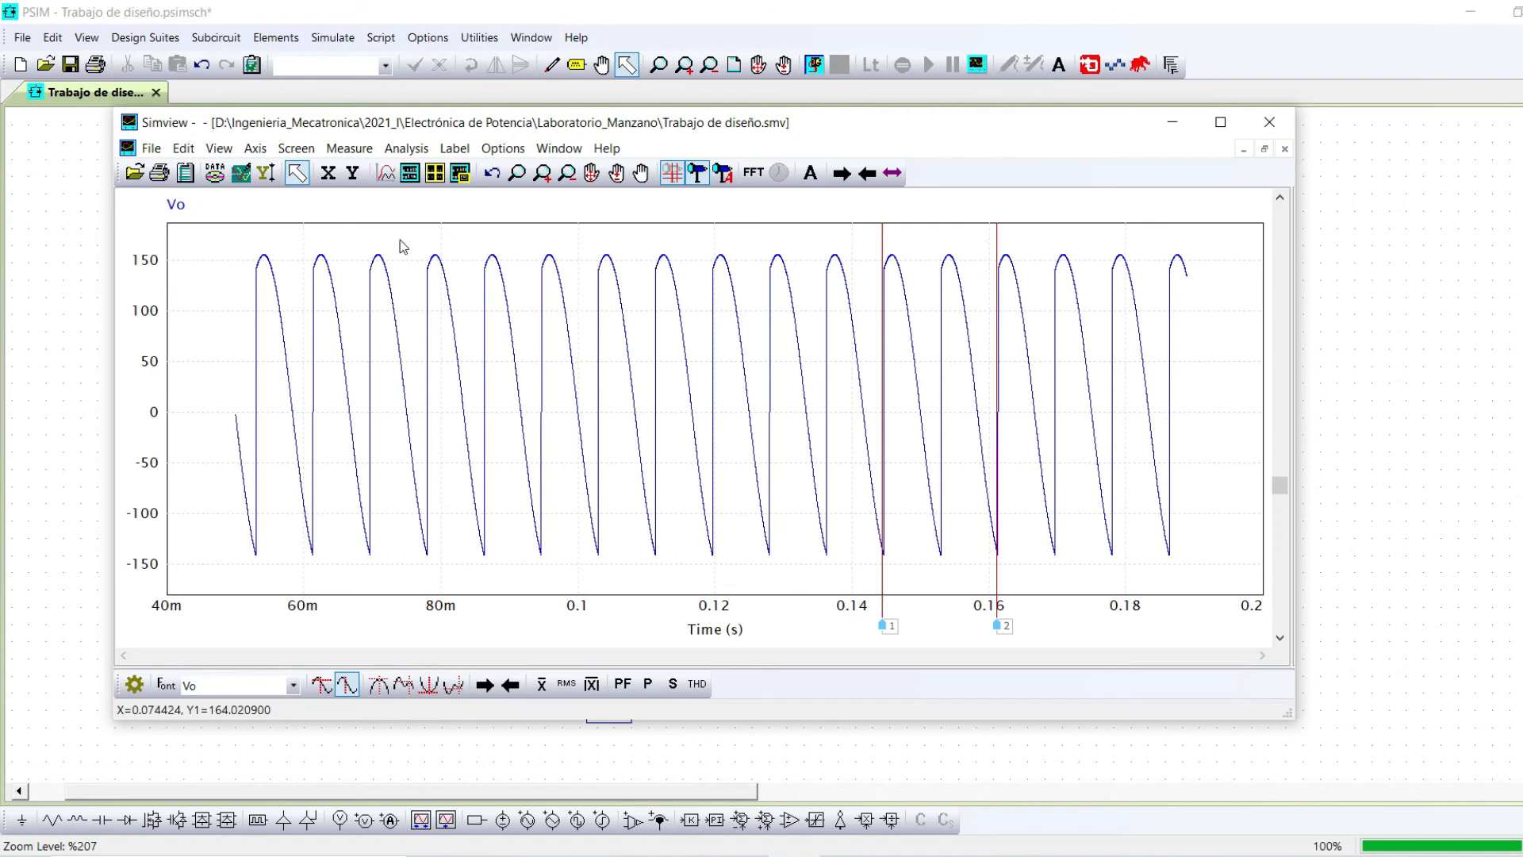
# - Add the Vs curve to the plot alongside Vo
pyautogui.click(381, 172)
pyautogui.click(433, 347)
pyautogui.click(714, 293)
pyautogui.click(861, 618)
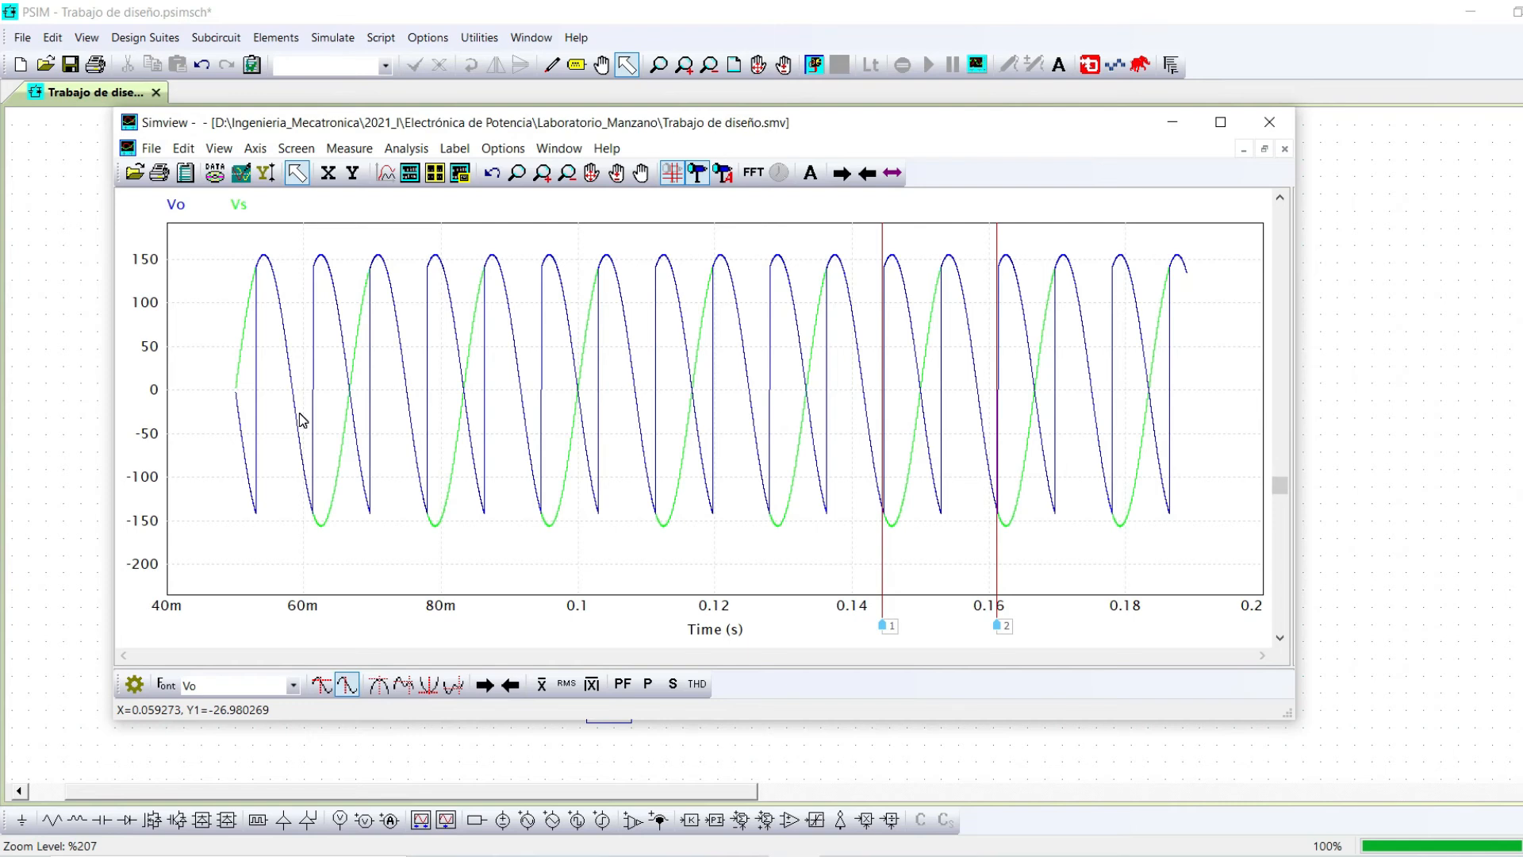
# - Remove Vo and Vs from the plot and display the Io curve instead
pyautogui.click(385, 173)
pyautogui.moveTo(793, 279); pyautogui.dragTo(793, 293)
pyautogui.click(727, 329)
pyautogui.click(449, 295)
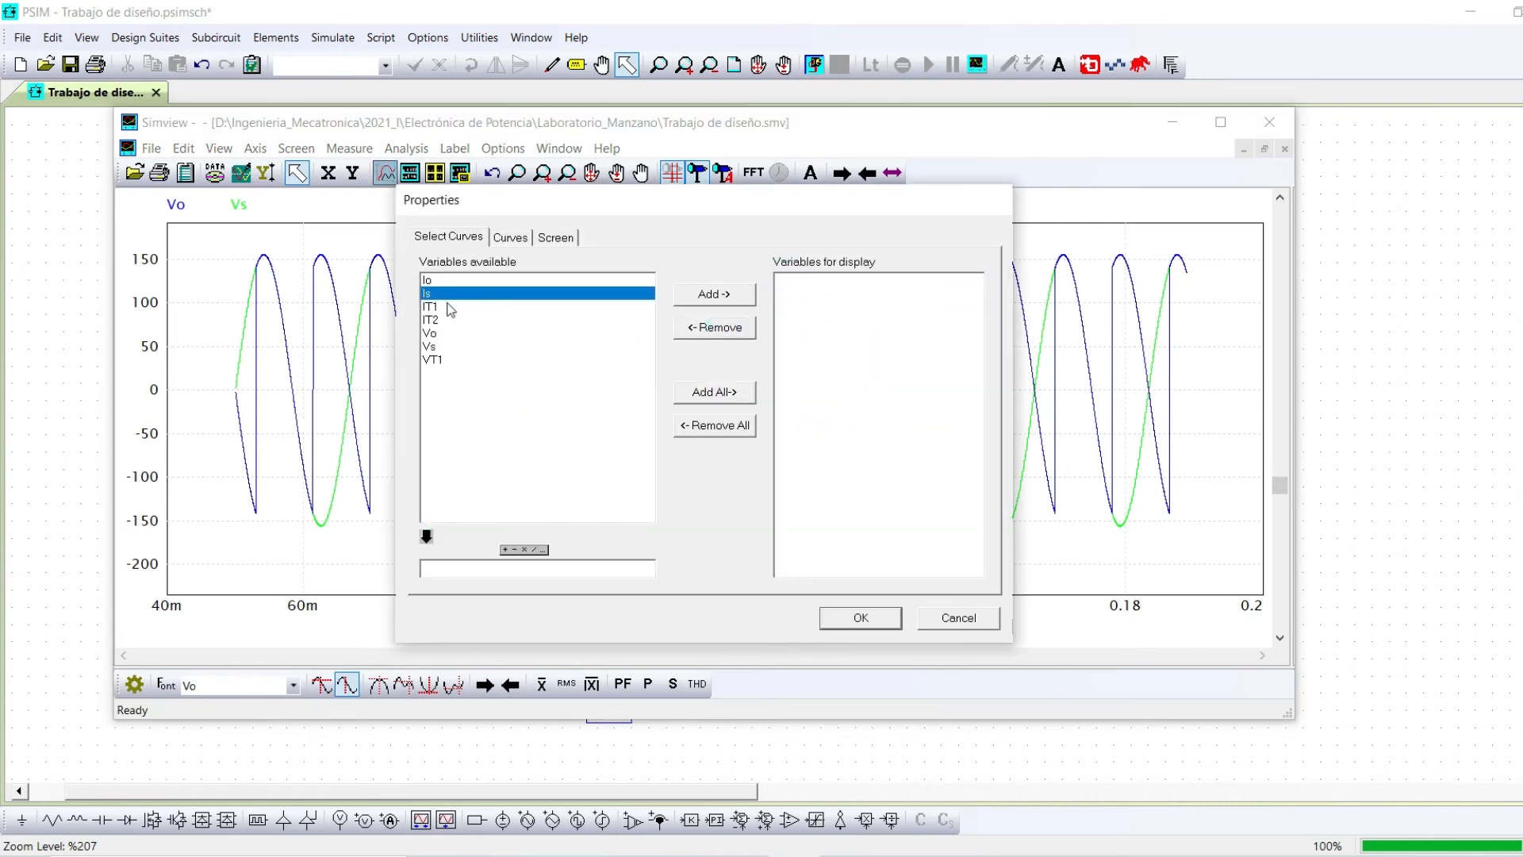
pyautogui.click(444, 280)
pyautogui.click(714, 293)
pyautogui.click(861, 618)
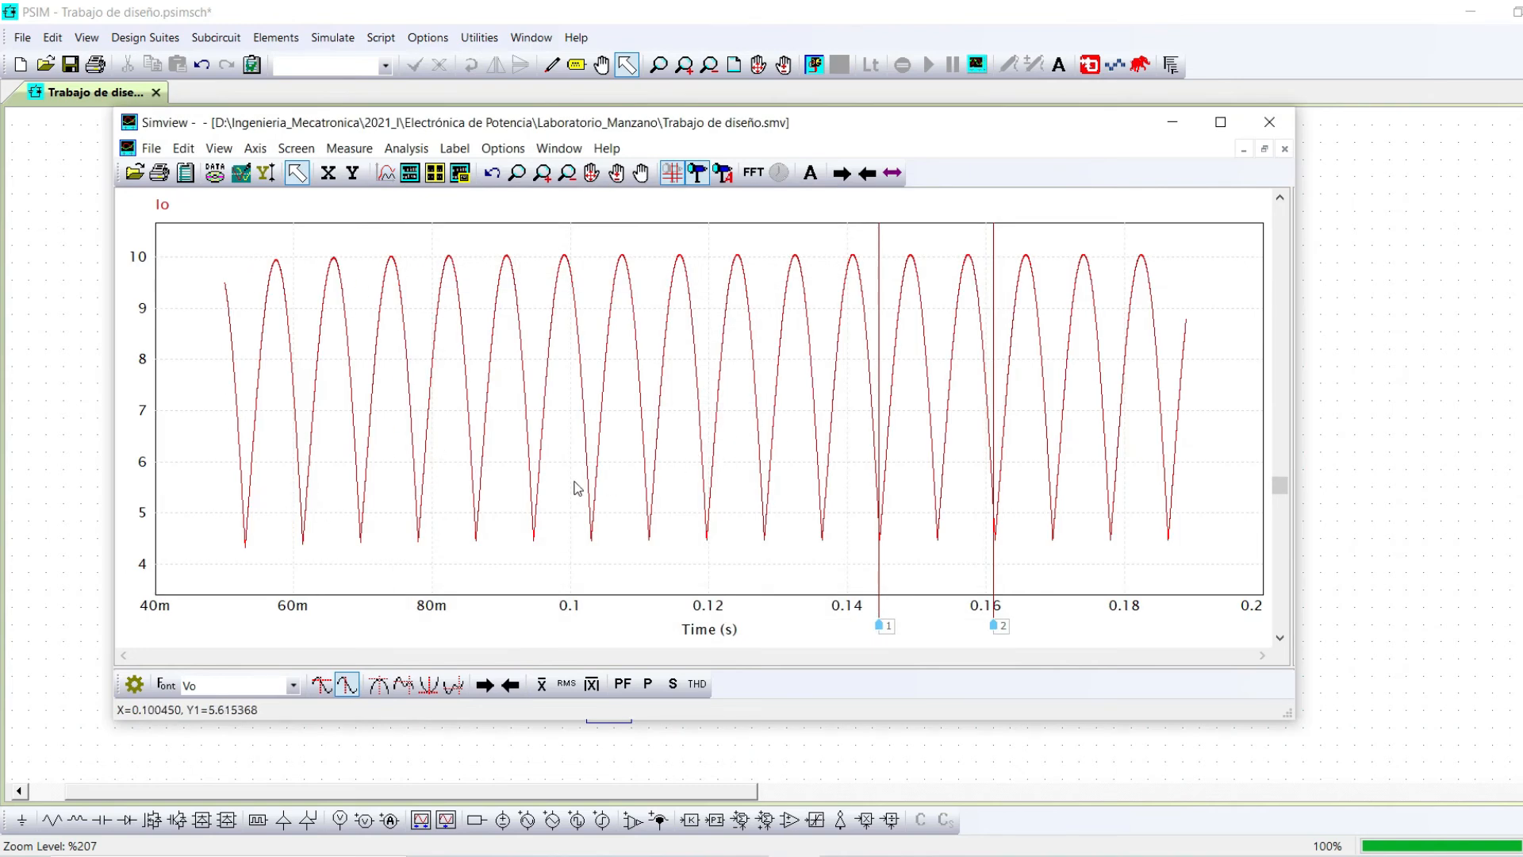
# - Measure Io with a fundamental frequency of 60 and evaluate its average value in the calculator
pyautogui.click(697, 684)
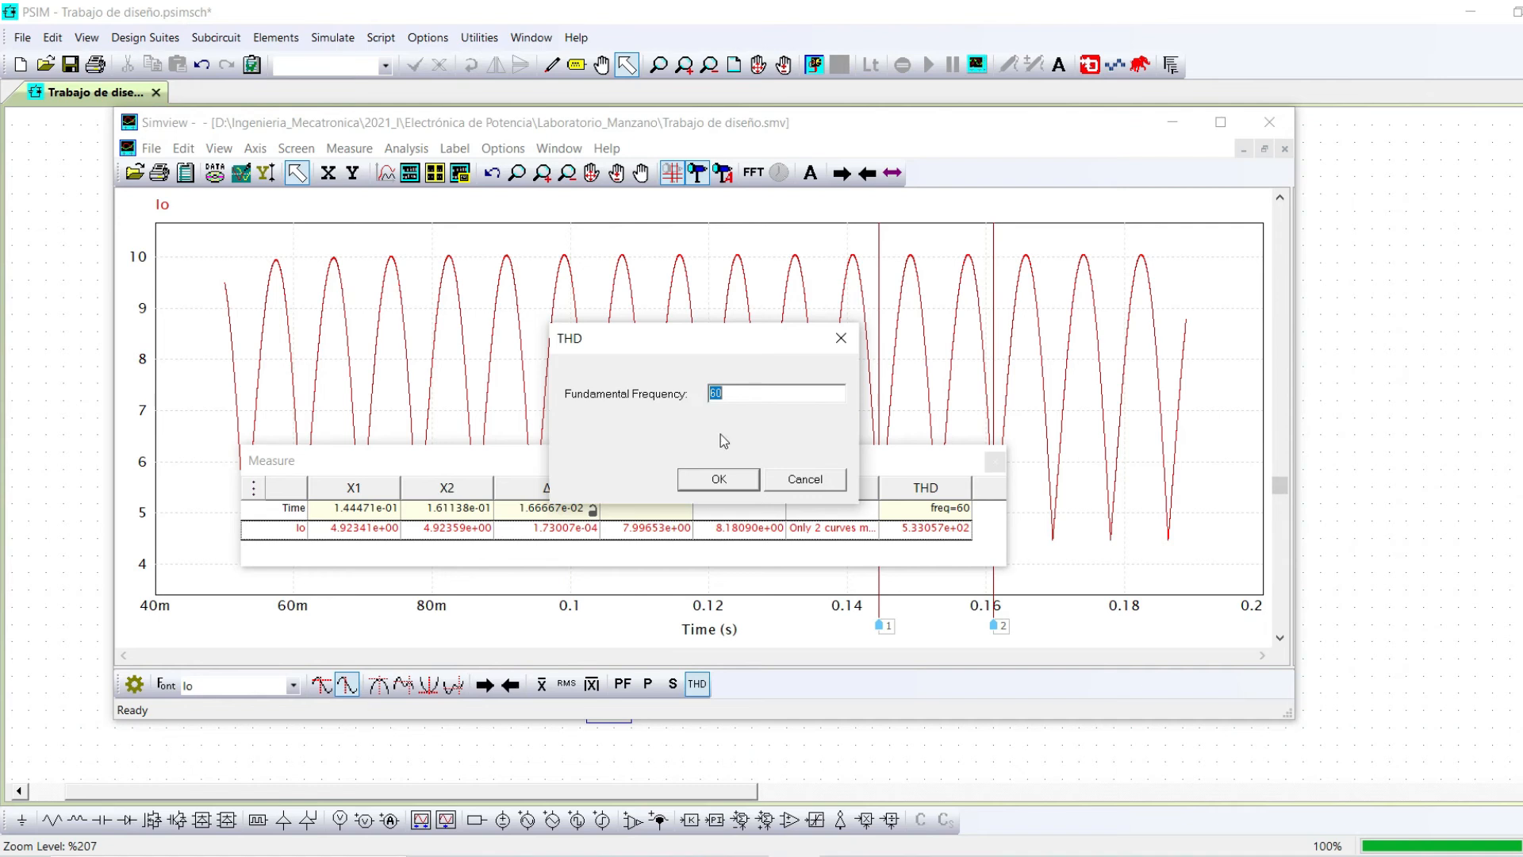
pyautogui.press('Return')
pyautogui.rightClick(662, 490)
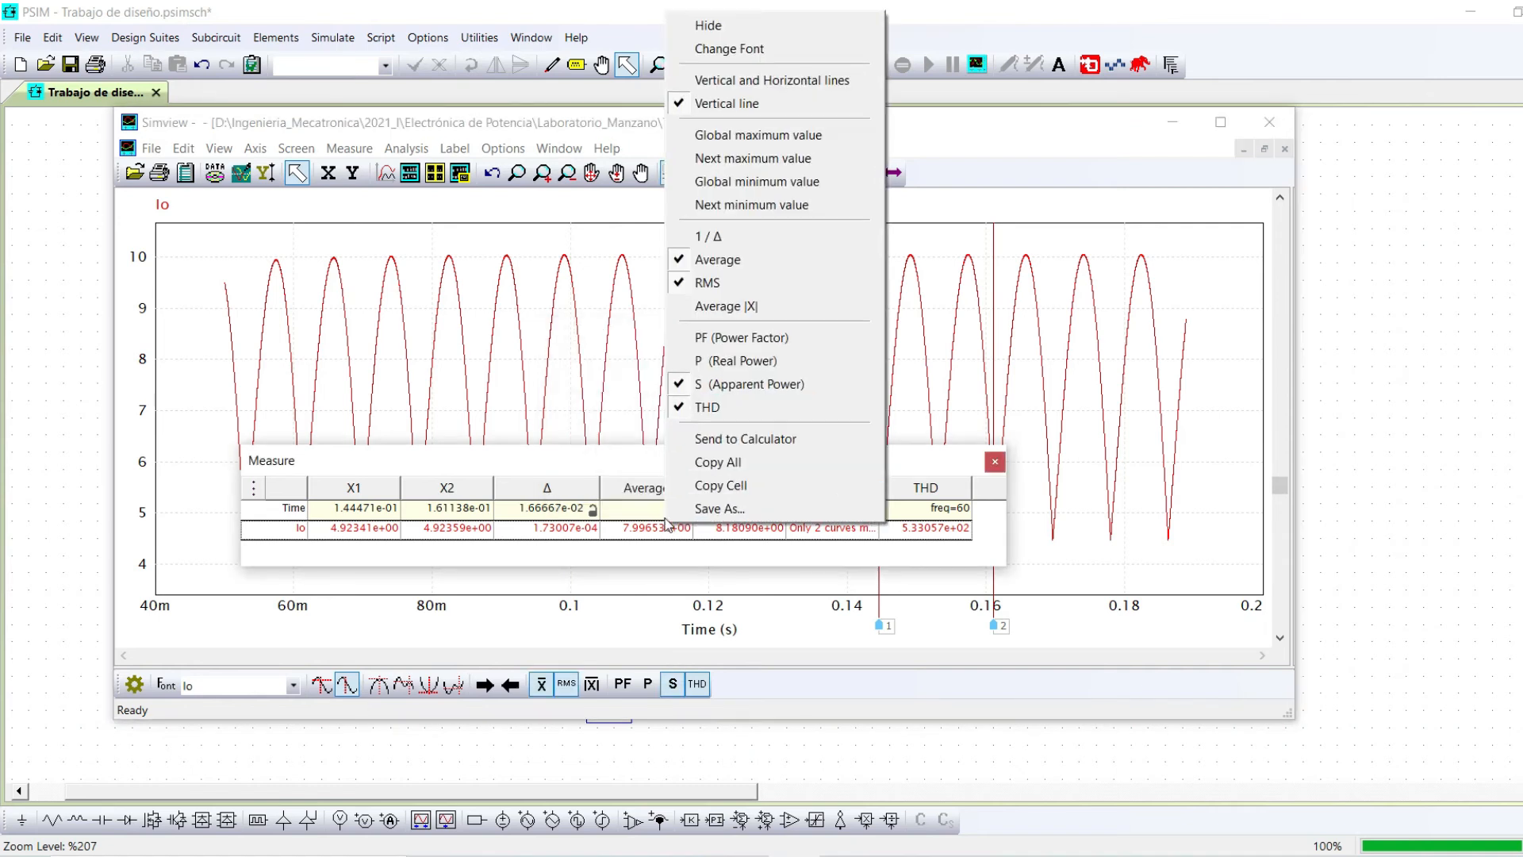
pyautogui.click(746, 439)
pyautogui.click(573, 238)
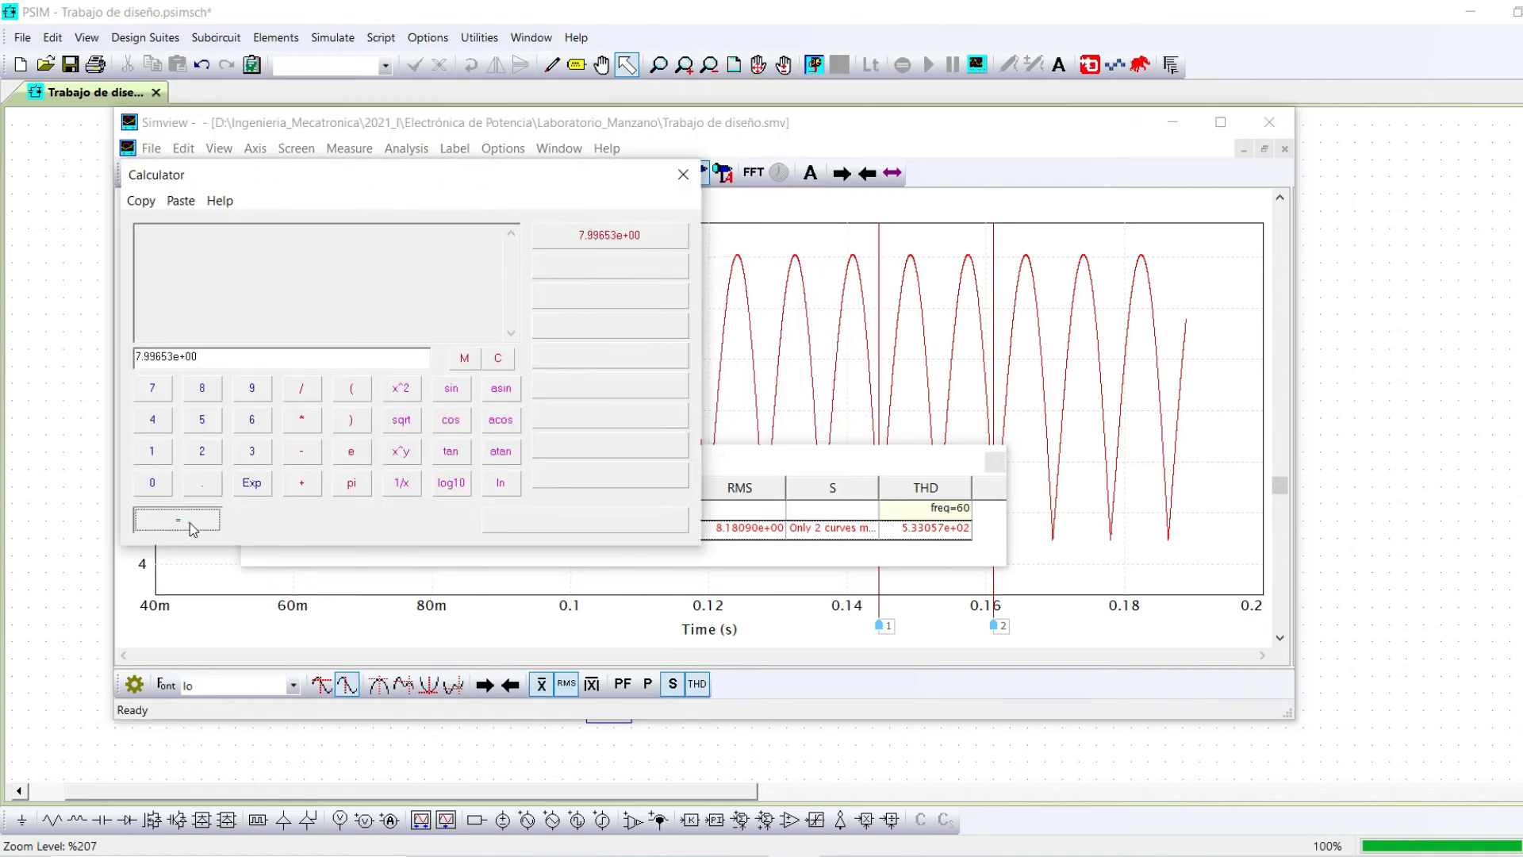
# - Send the RMS value of Io to the calculator, evaluate it and close the calculator
pyautogui.click(746, 527)
pyautogui.rightClick(746, 527)
pyautogui.click(806, 442)
pyautogui.click(537, 245)
pyautogui.click(190, 517)
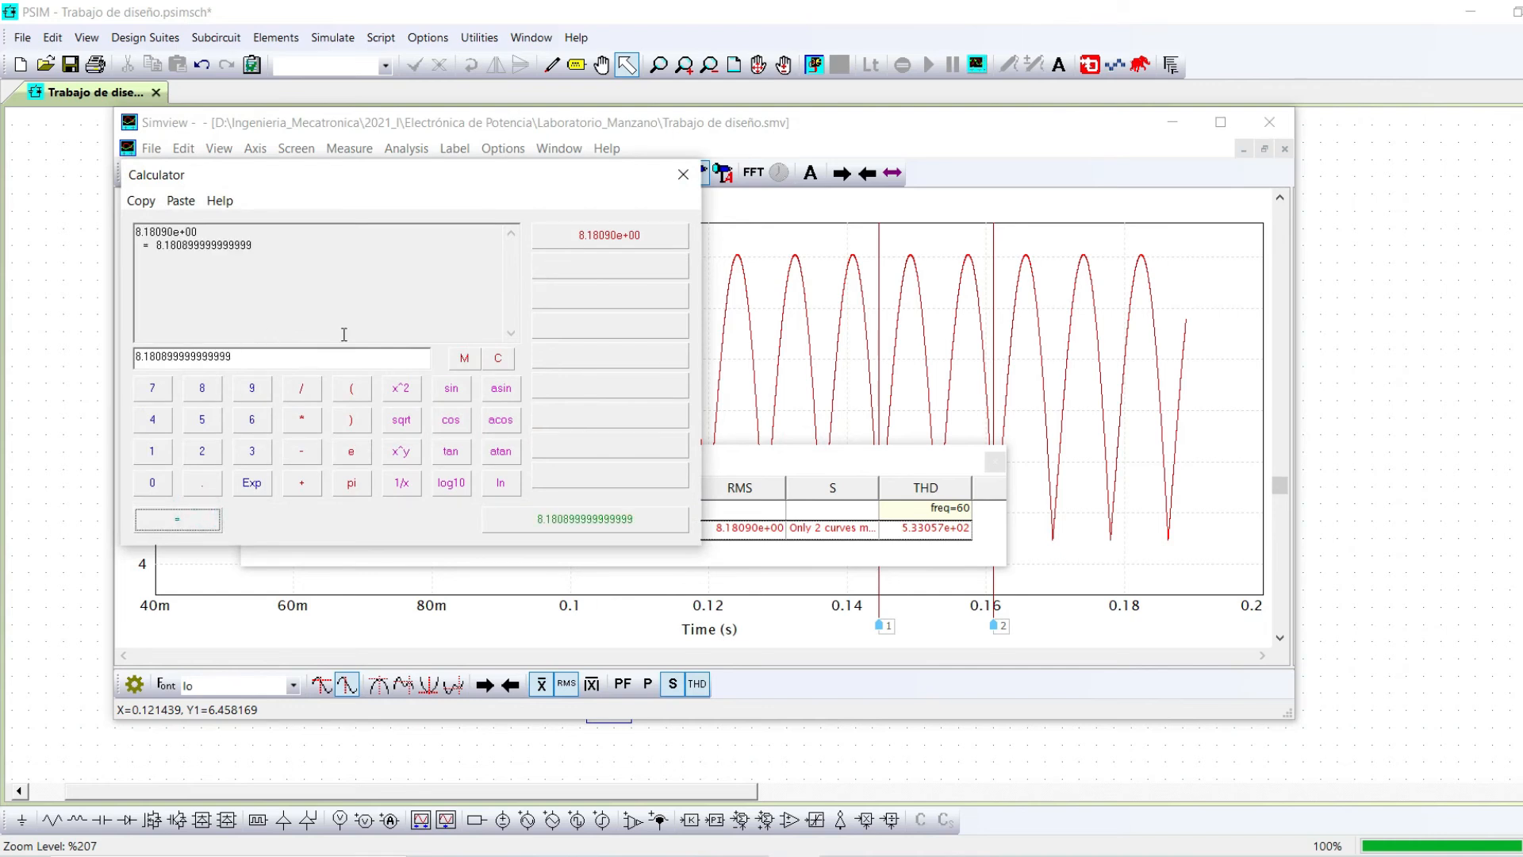
pyautogui.click(684, 174)
# - Clear the displayed variables and plot the thyristor current IT1
pyautogui.click(385, 173)
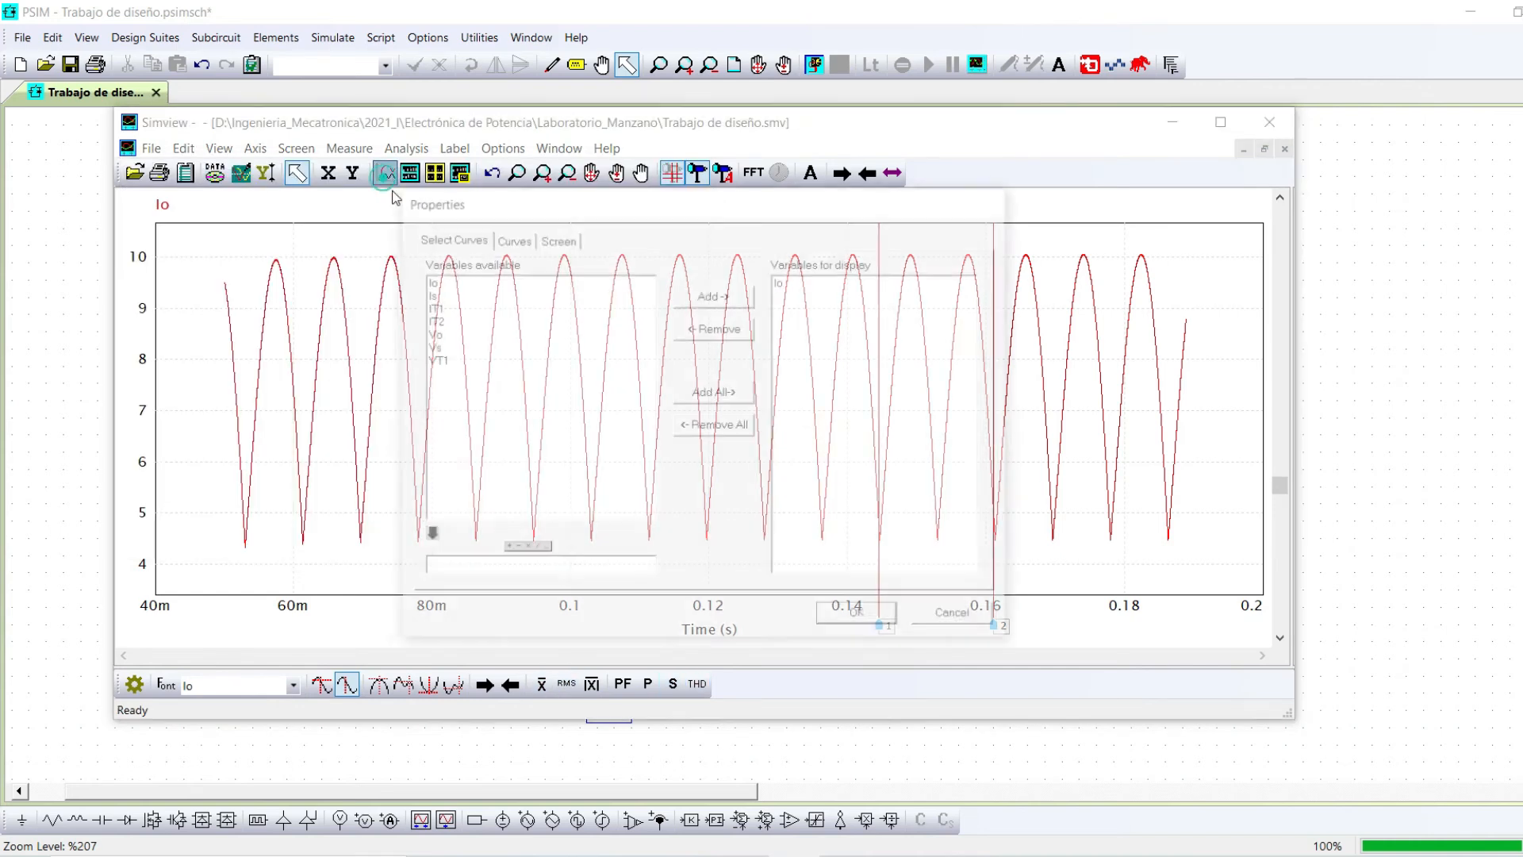
pyautogui.click(714, 425)
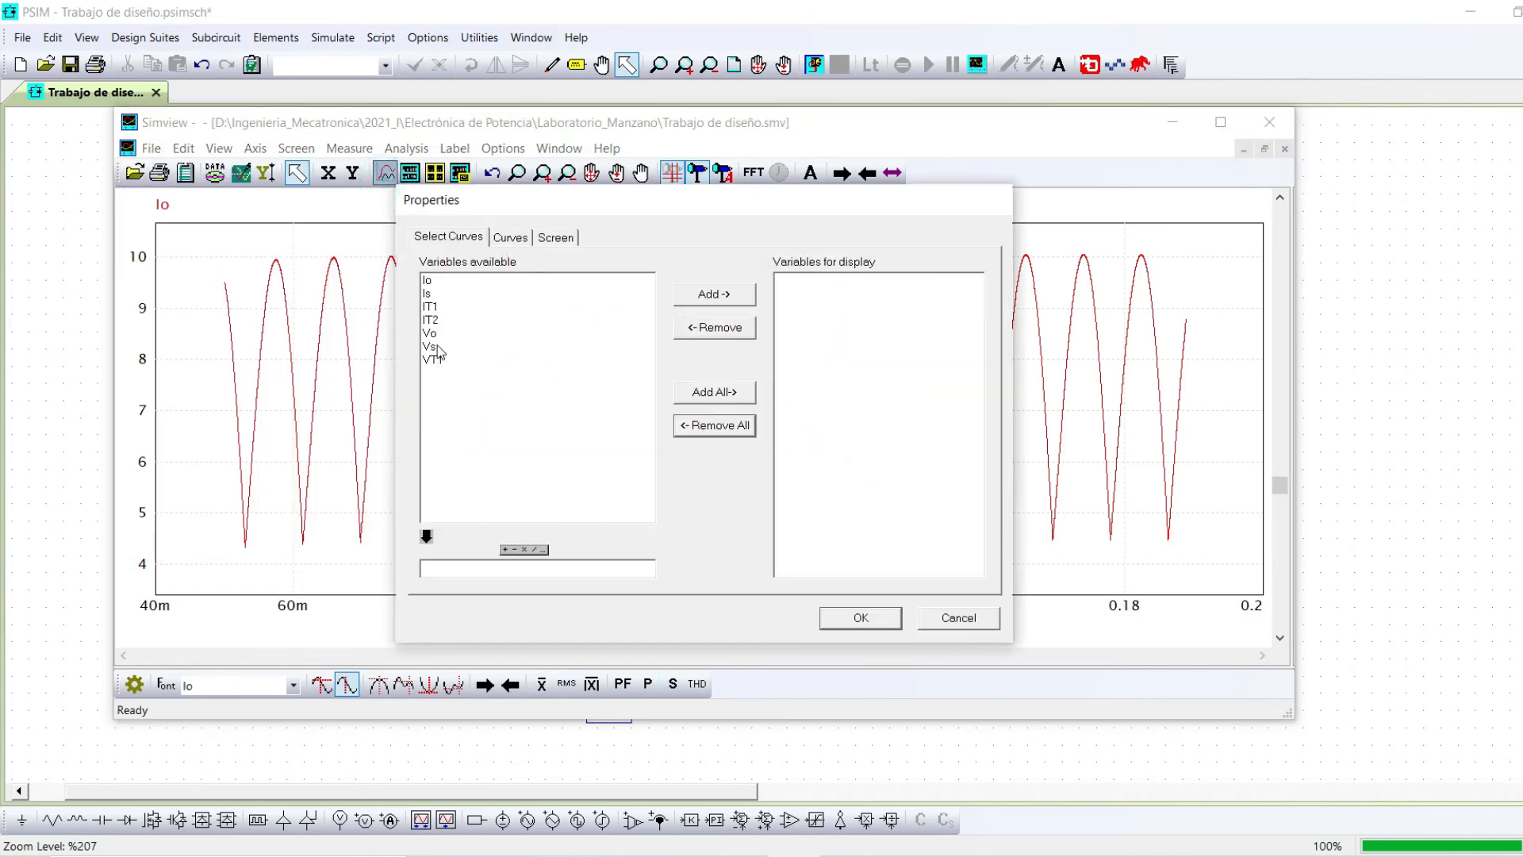
pyautogui.click(429, 306)
pyautogui.click(714, 293)
pyautogui.click(861, 618)
# - Measure IT1 with a fundamental frequency of 60 and evaluate its average value in the calculator
pyautogui.click(696, 683)
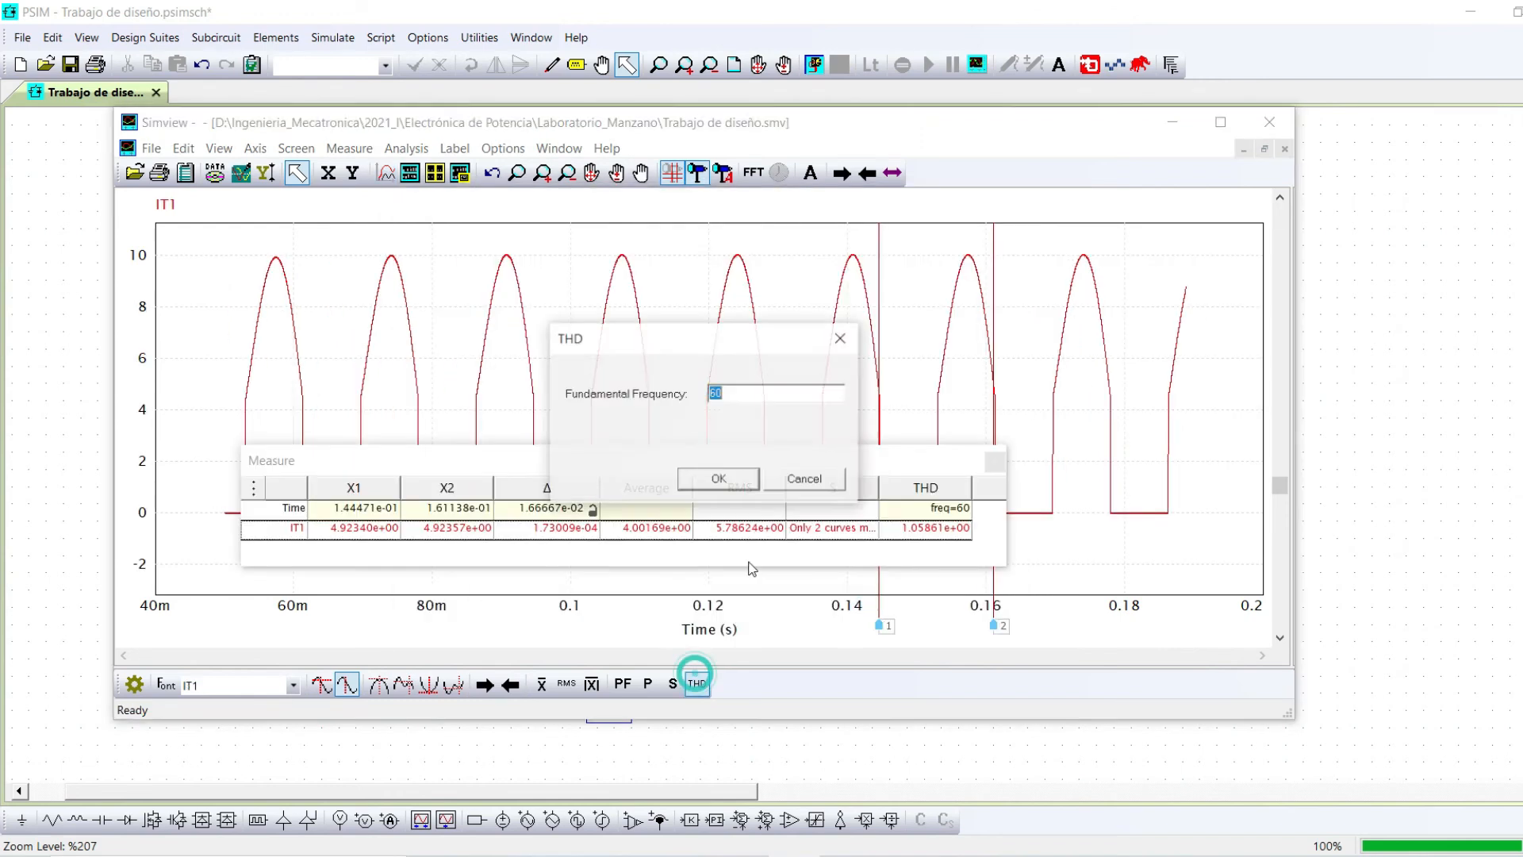
pyautogui.click(703, 468)
pyautogui.rightClick(641, 530)
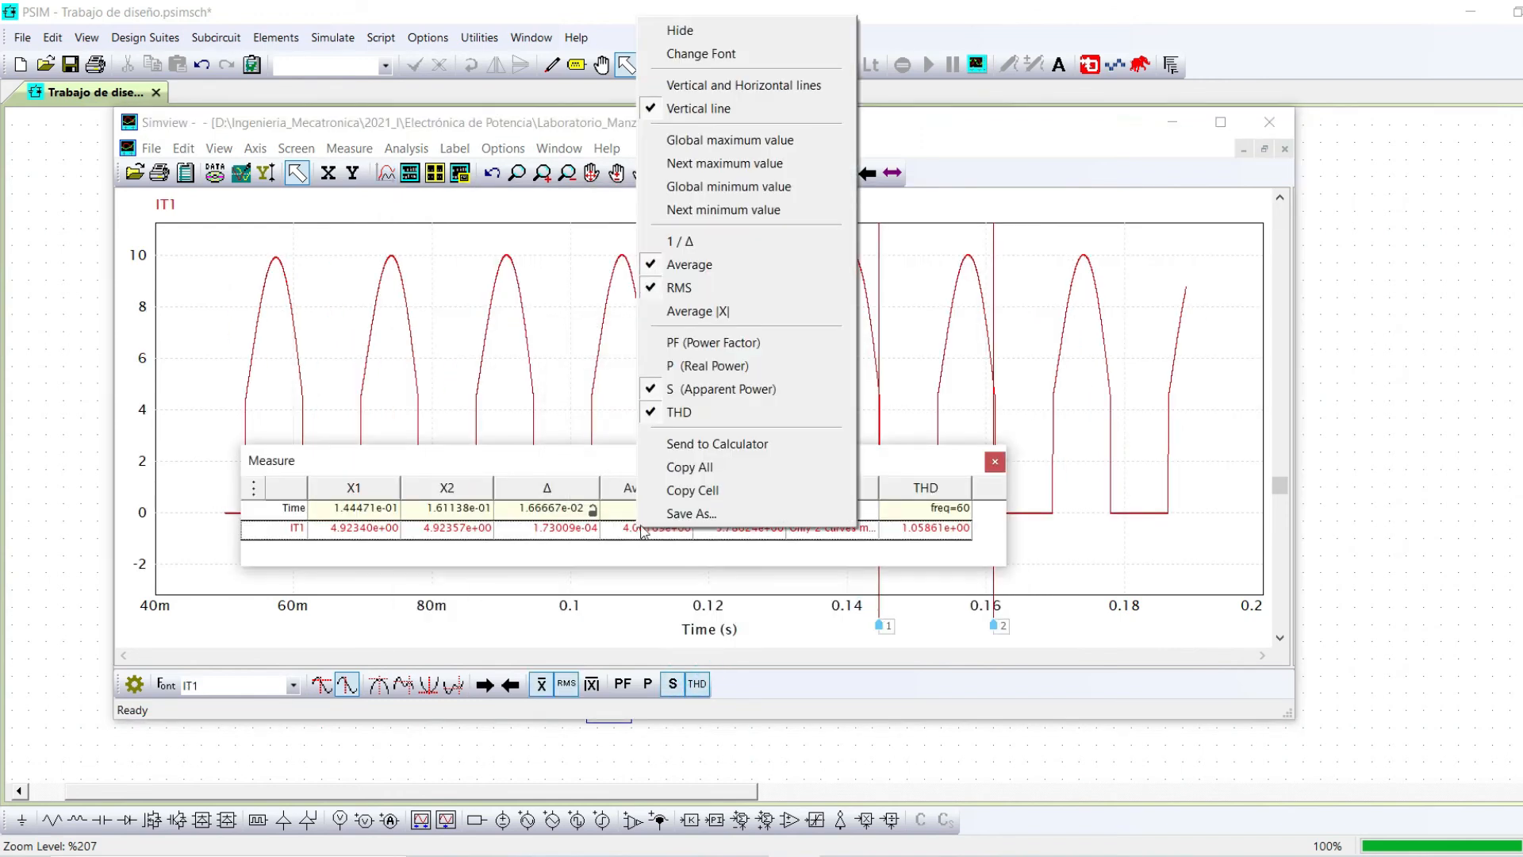
pyautogui.click(714, 443)
pyautogui.doubleClick(609, 235)
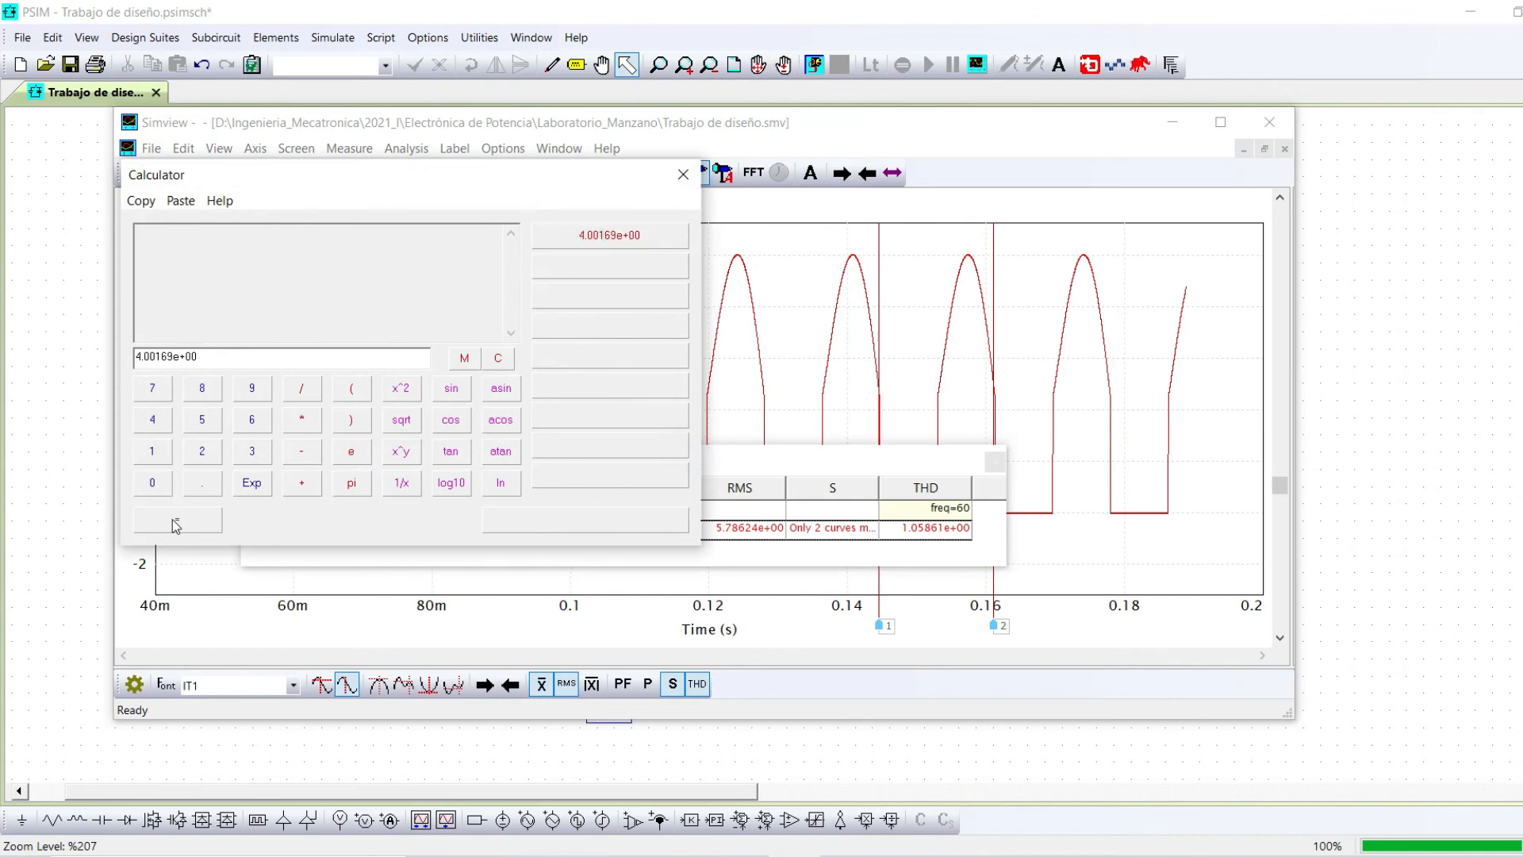
pyautogui.click(175, 526)
# - Send the RMS value of IT1 to the calculator and evaluate it
pyautogui.rightClick(756, 529)
pyautogui.click(802, 444)
pyautogui.click(608, 266)
pyautogui.click(445, 750)
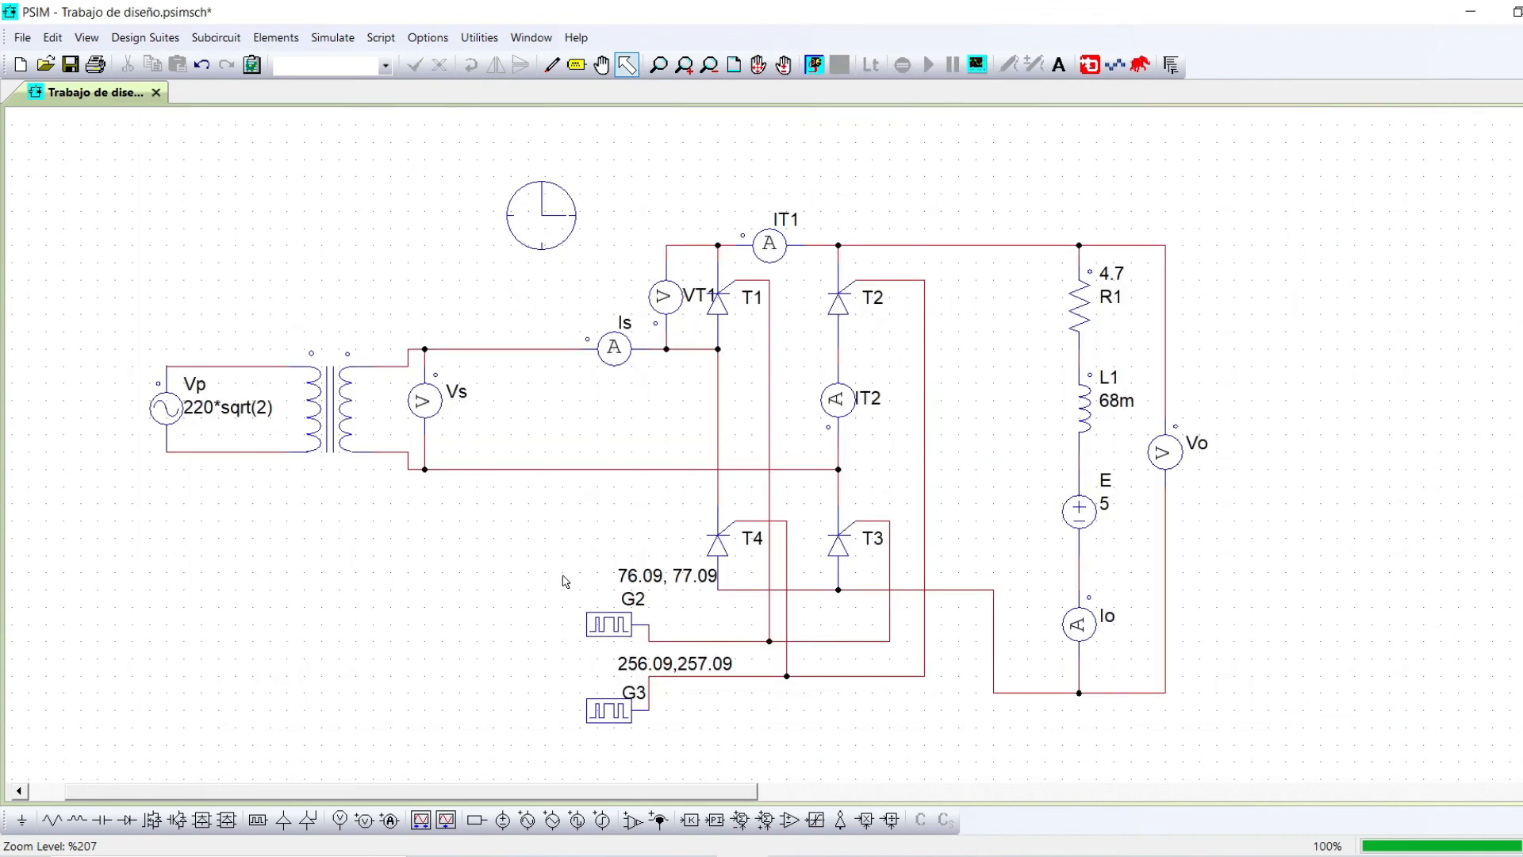
# - Run the simulation with the G2 and G3 firing angles 76.09, 77.09 and 256.09, 257.09, and plot Vo
pyautogui.moveTo(522, 528); pyautogui.dragTo(854, 770)
pyautogui.click(617, 514)
pyautogui.click(814, 65)
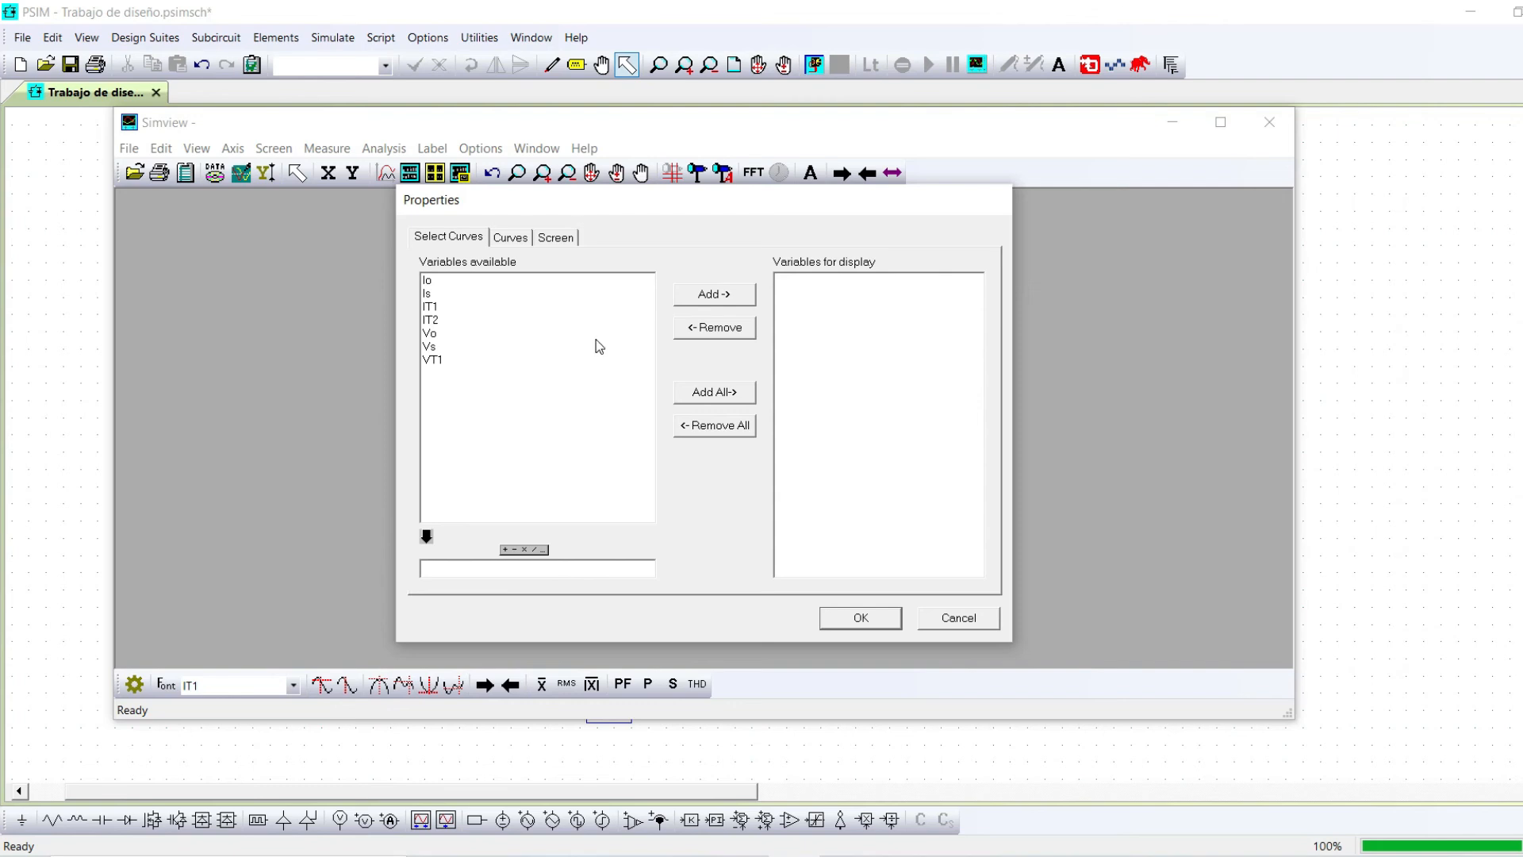
pyautogui.doubleClick(599, 334)
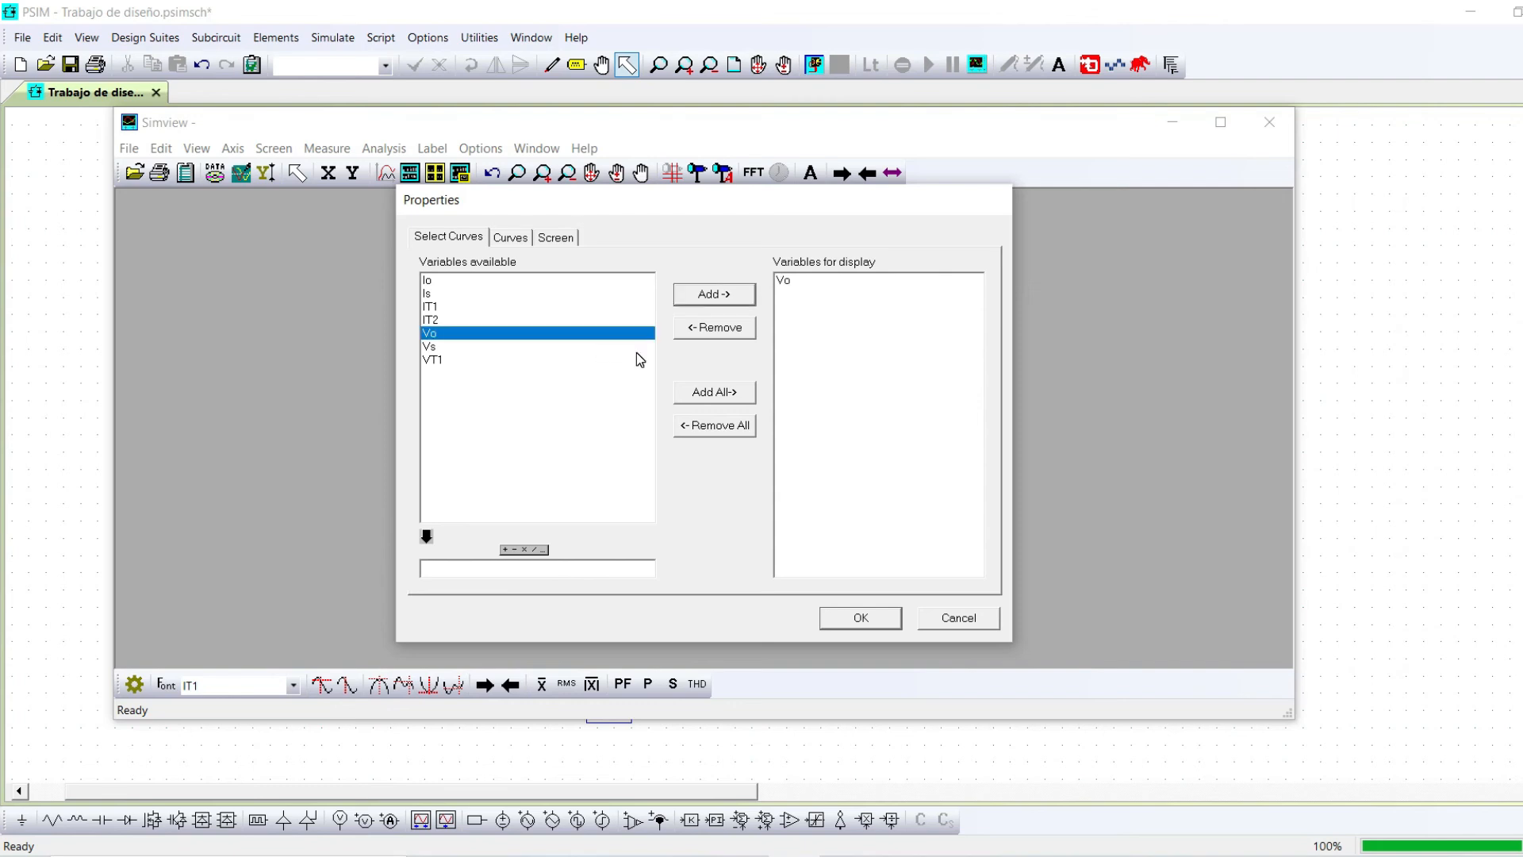
pyautogui.click(861, 618)
# - Measure Vo with a fundamental frequency of 60 and evaluate its average and RMS values in the calculator
pyautogui.click(696, 684)
pyautogui.write('60')
pyautogui.click(719, 479)
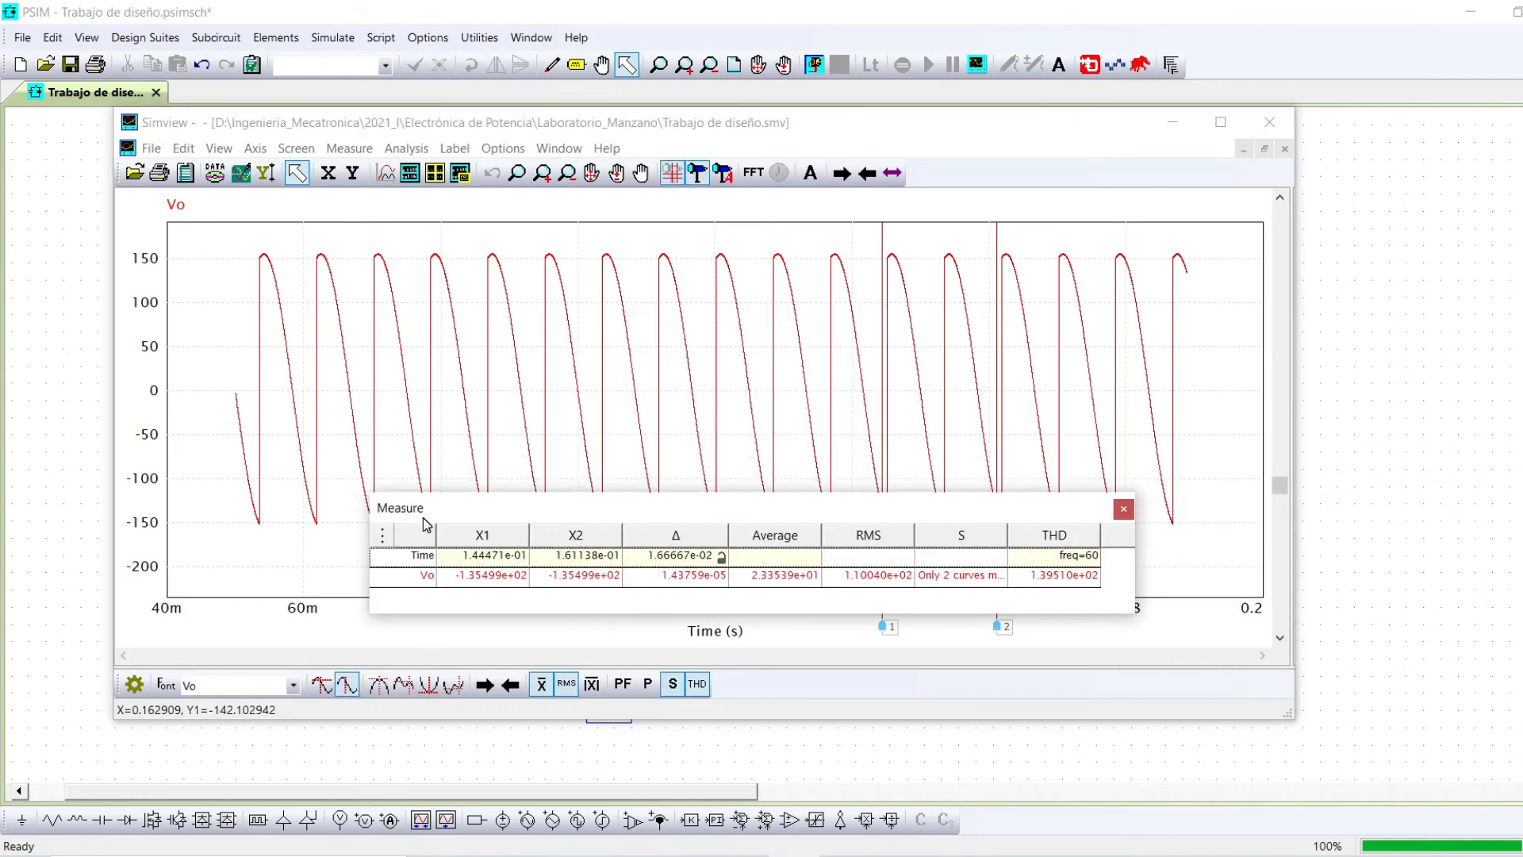
pyautogui.rightClick(768, 591)
pyautogui.click(825, 523)
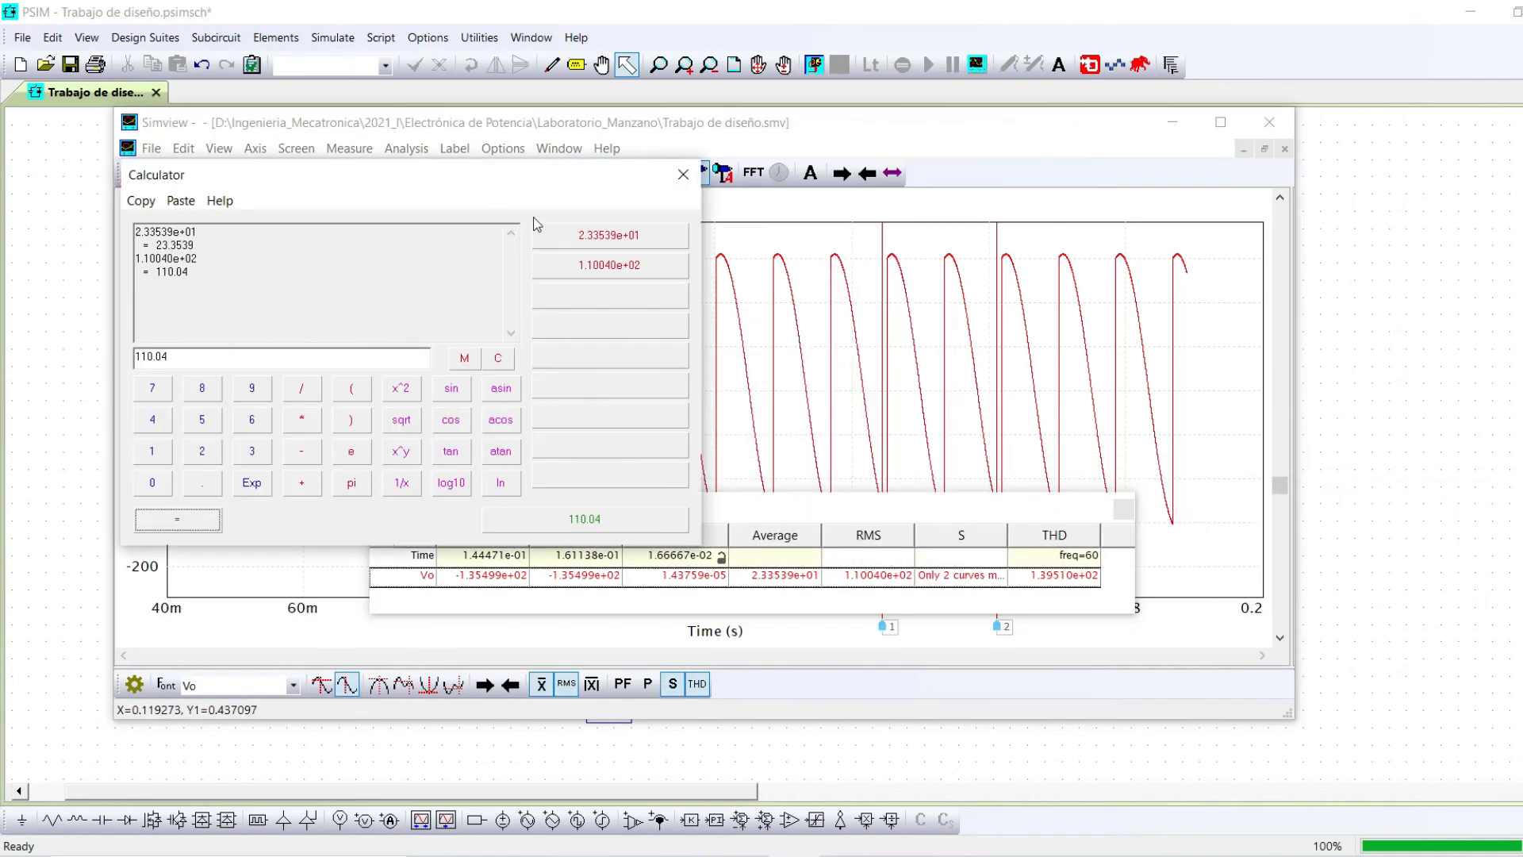
# - Clear Vo from the displayed variables and plot only the load current Io
pyautogui.click(386, 173)
pyautogui.click(429, 280)
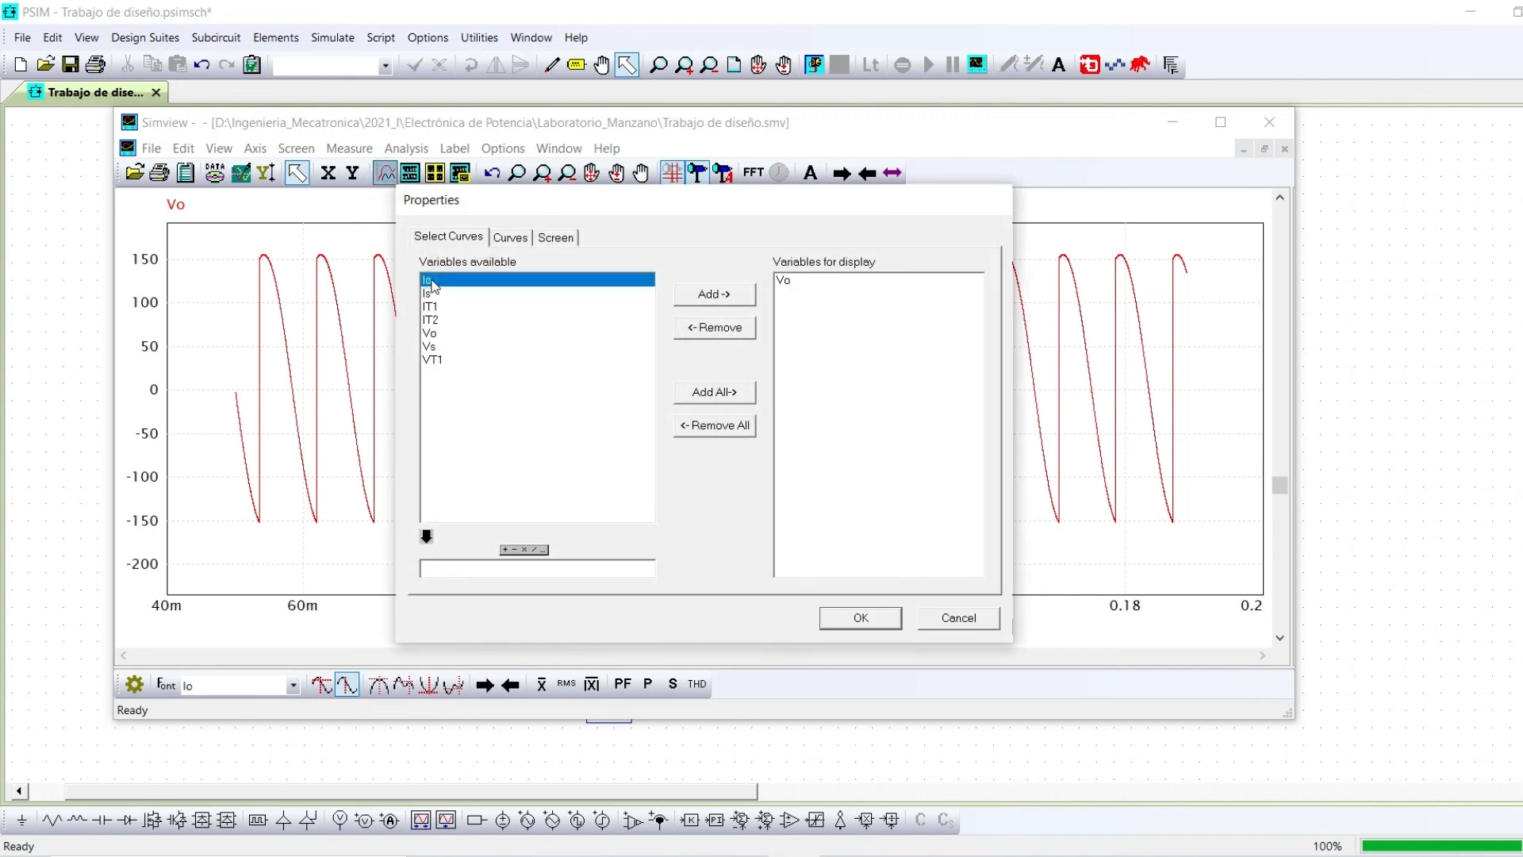
pyautogui.click(798, 281)
pyautogui.click(714, 392)
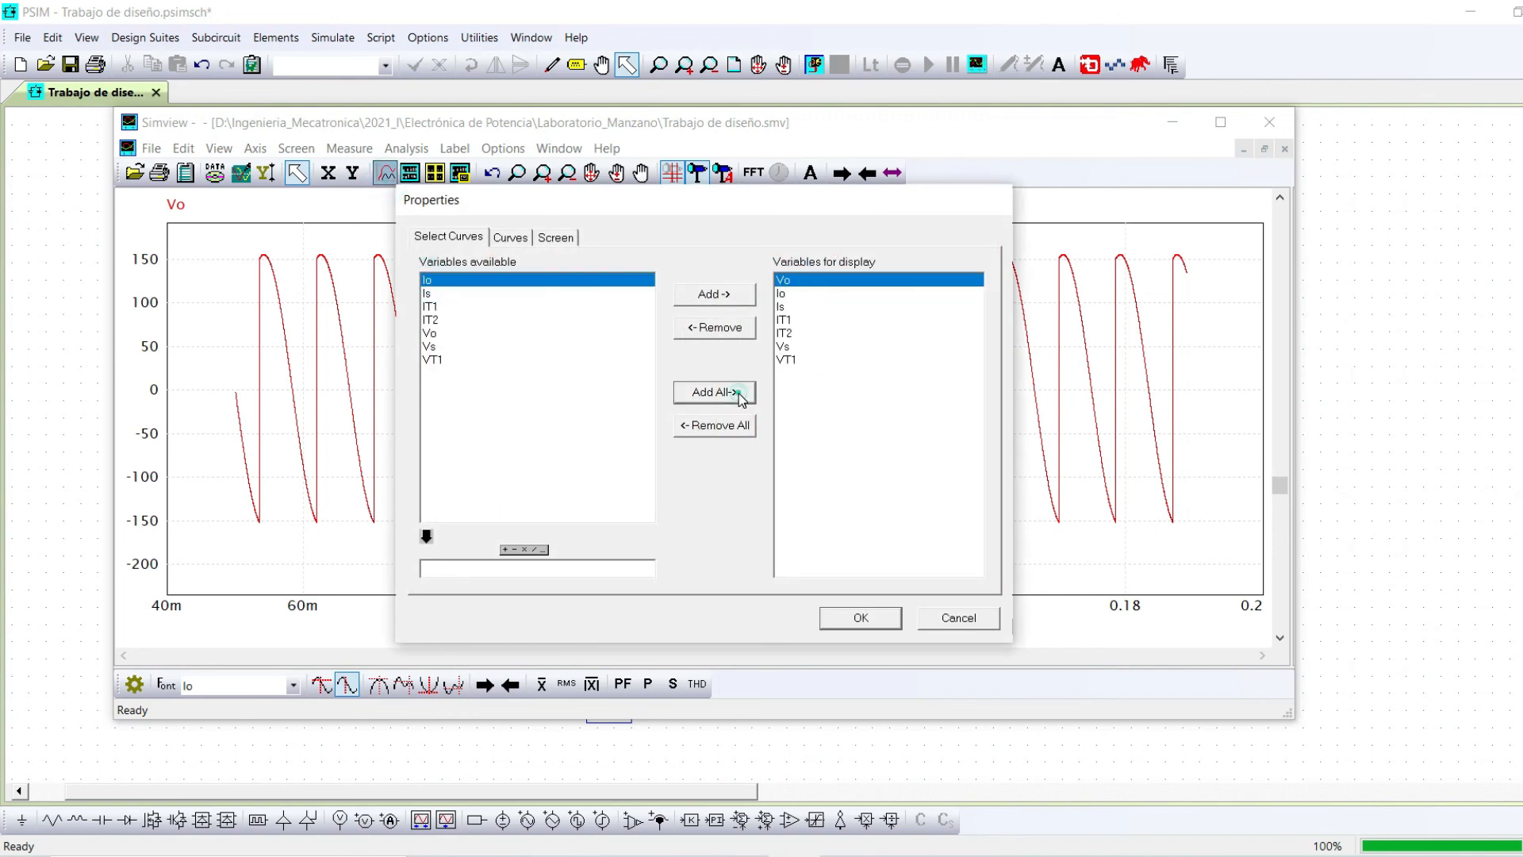
pyautogui.click(714, 425)
pyautogui.click(714, 293)
pyautogui.click(861, 617)
# - Measure Io using 60 as the fundamental frequency and evaluate its average value in the calculator
pyautogui.click(696, 684)
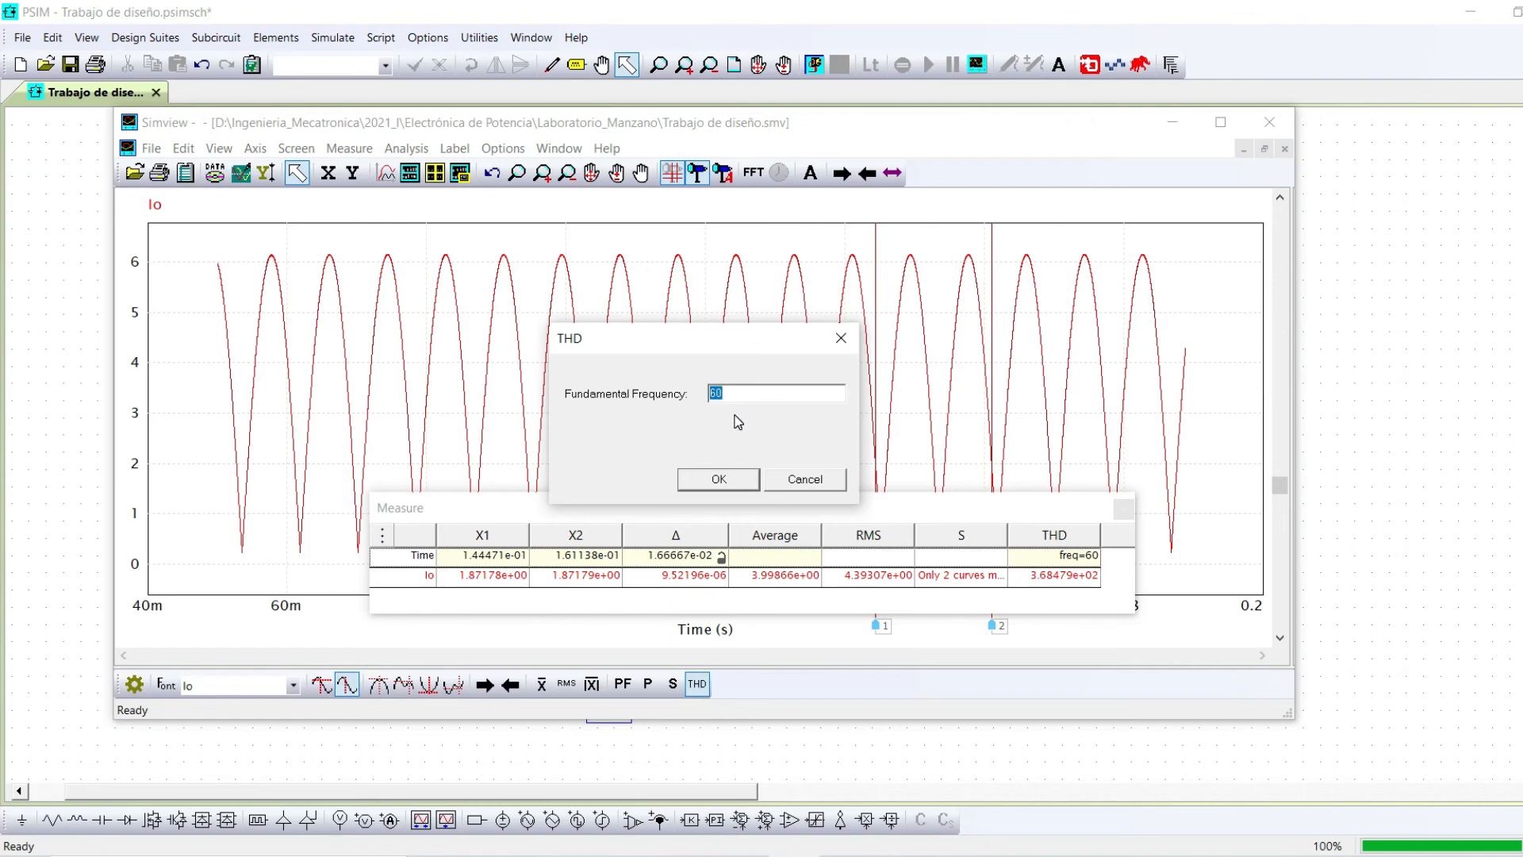
pyautogui.click(719, 480)
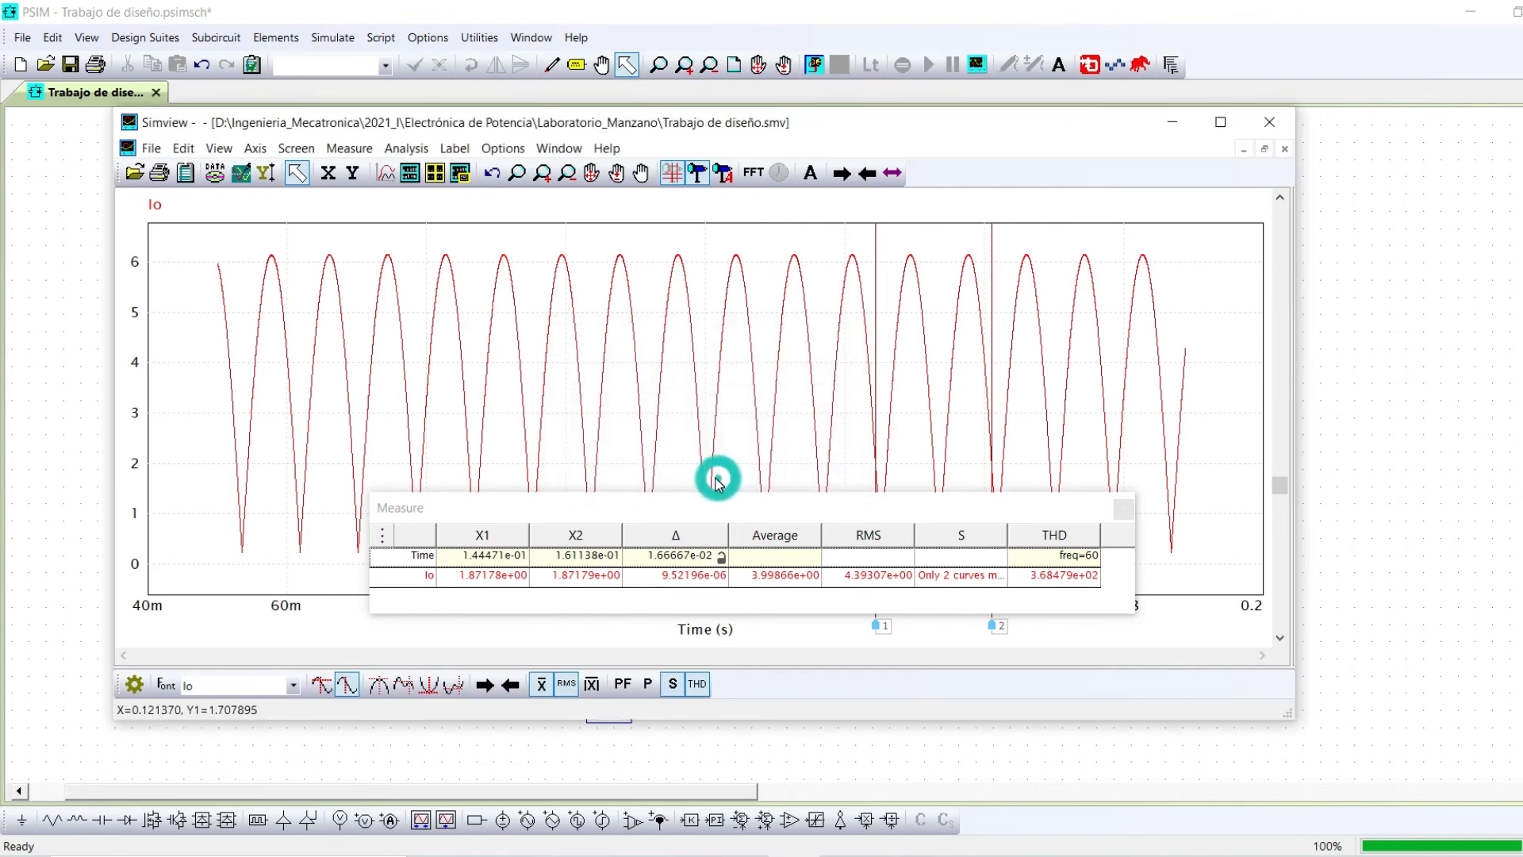
pyautogui.rightClick(779, 579)
pyautogui.click(826, 498)
pyautogui.click(556, 236)
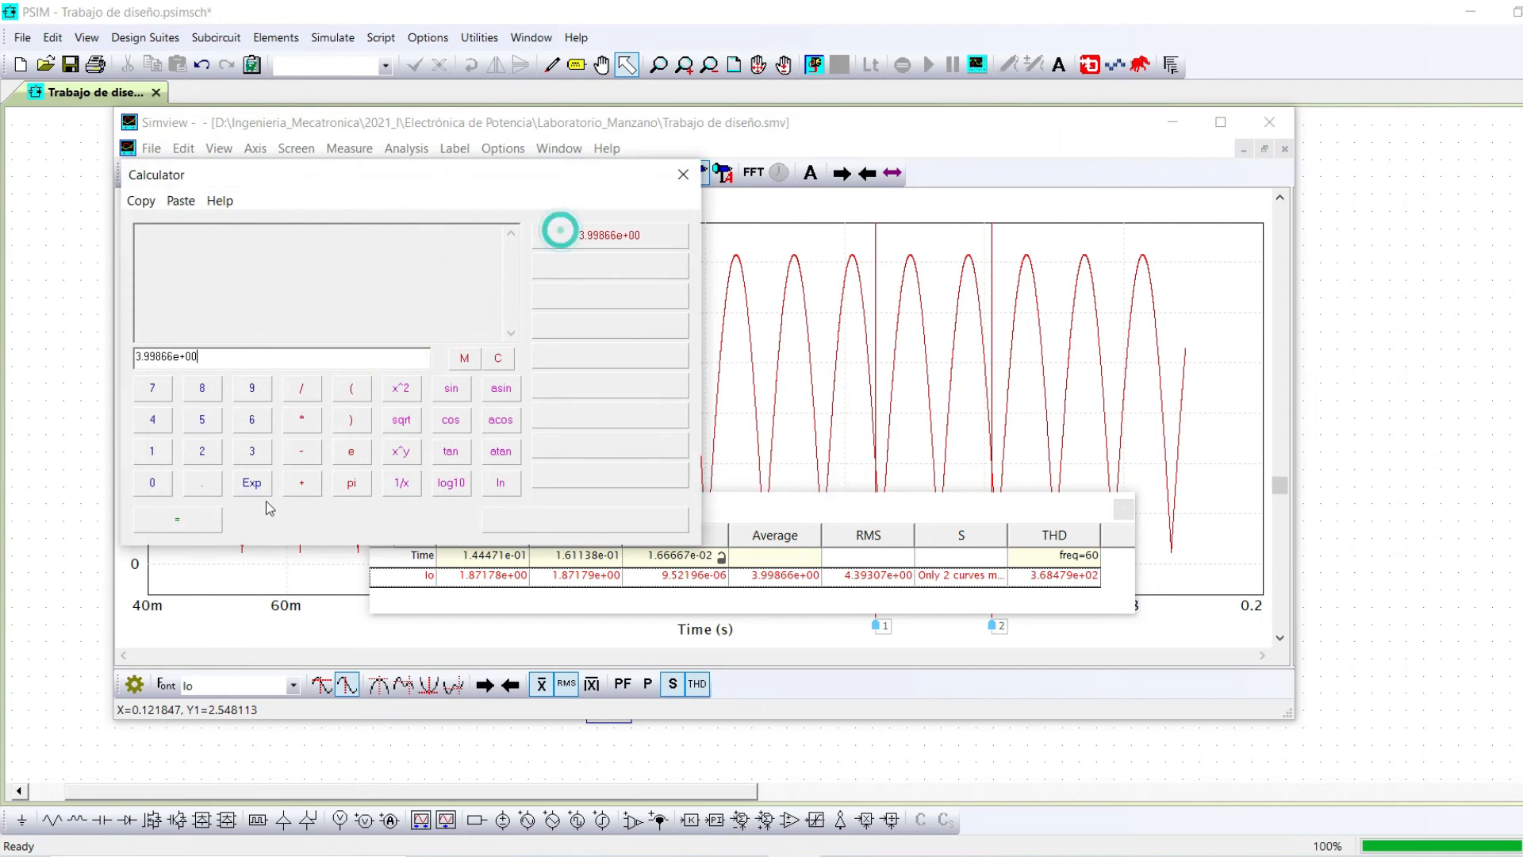
pyautogui.click(192, 519)
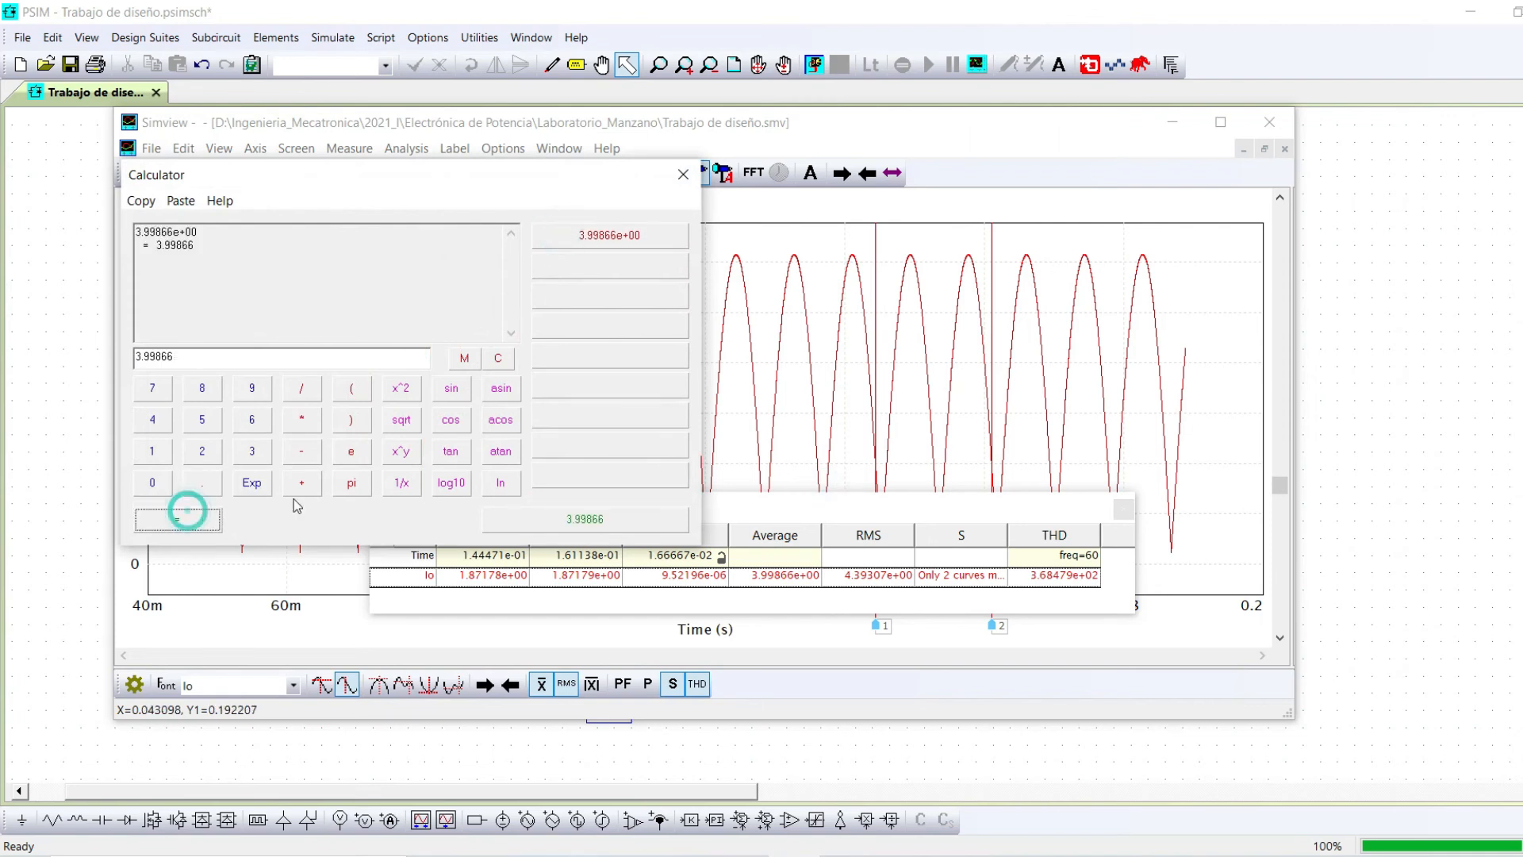
# - Evaluate the RMS value of Io in the calculator, then close the calculator
pyautogui.click(854, 584)
pyautogui.rightClick(854, 585)
pyautogui.click(894, 498)
pyautogui.click(609, 267)
pyautogui.click(206, 517)
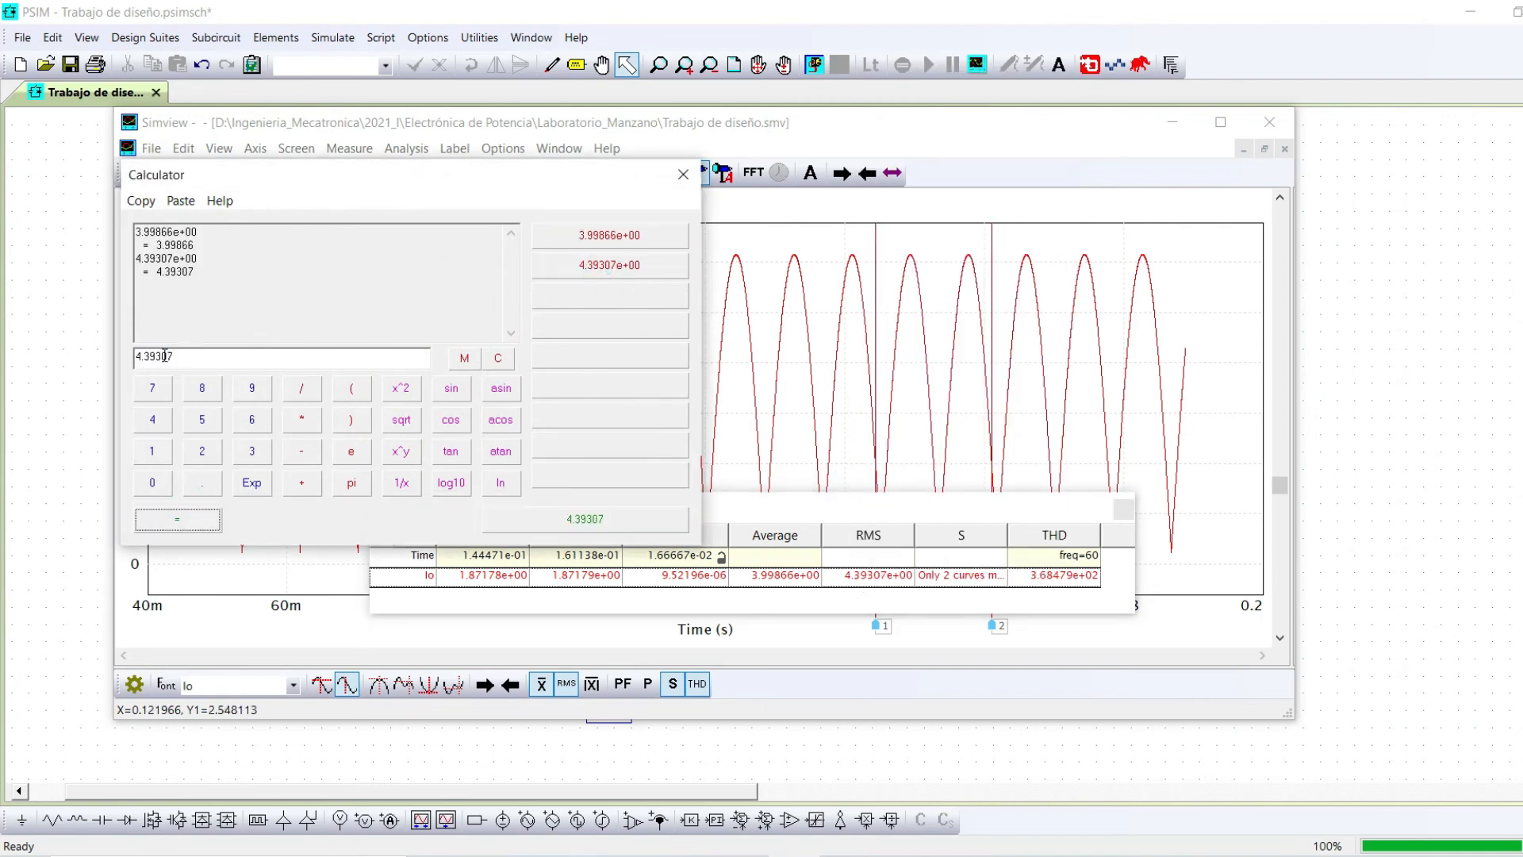
pyautogui.click(683, 176)
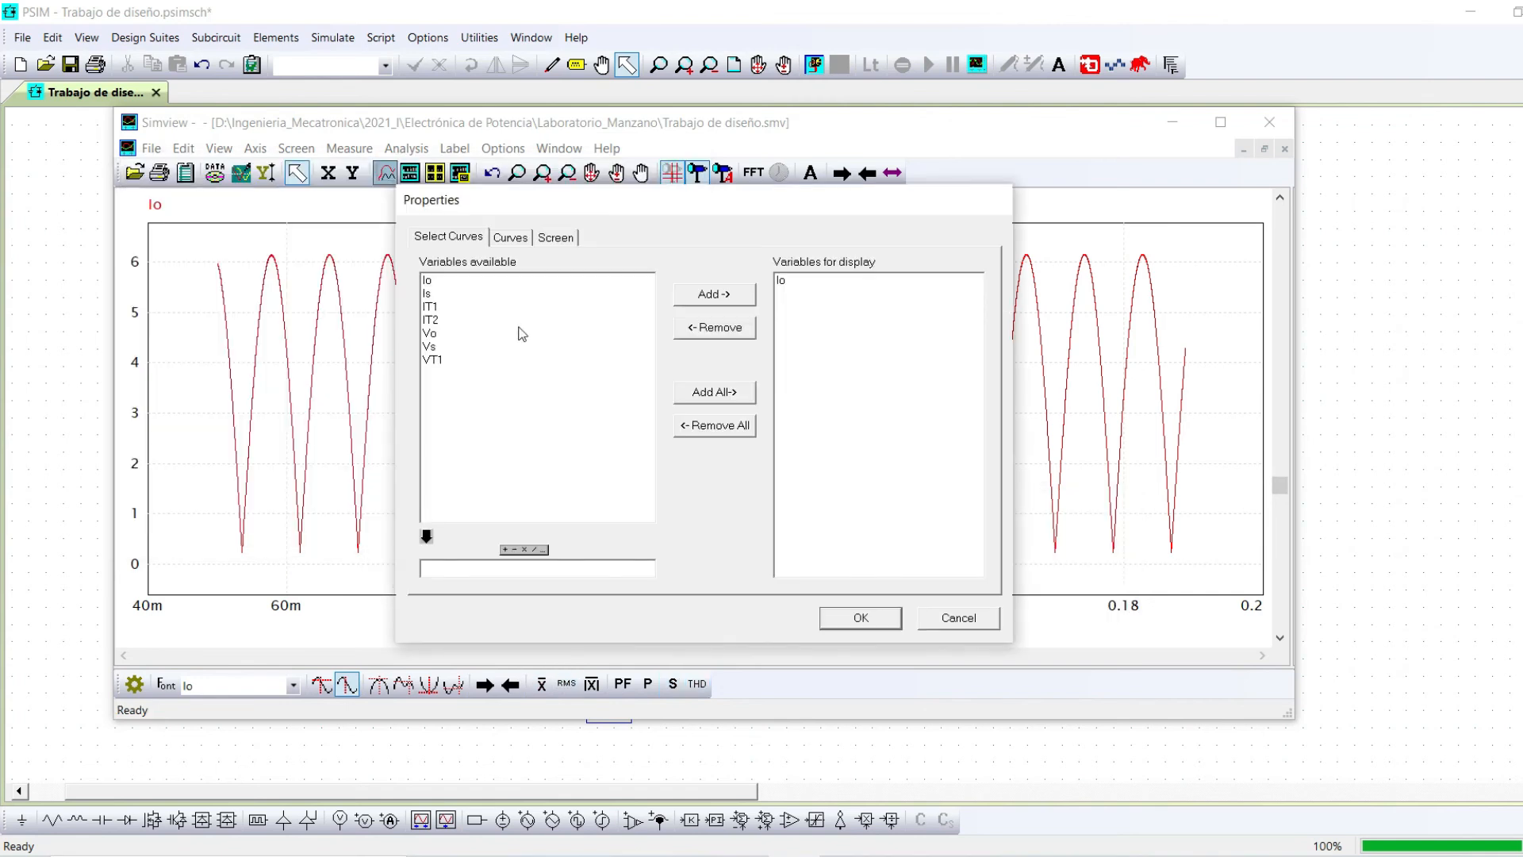
# - Replace the Io curve with IT1 in the plot and measure it with a fundamental frequency of 60
pyautogui.click(445, 307)
pyautogui.click(709, 296)
pyautogui.click(802, 280)
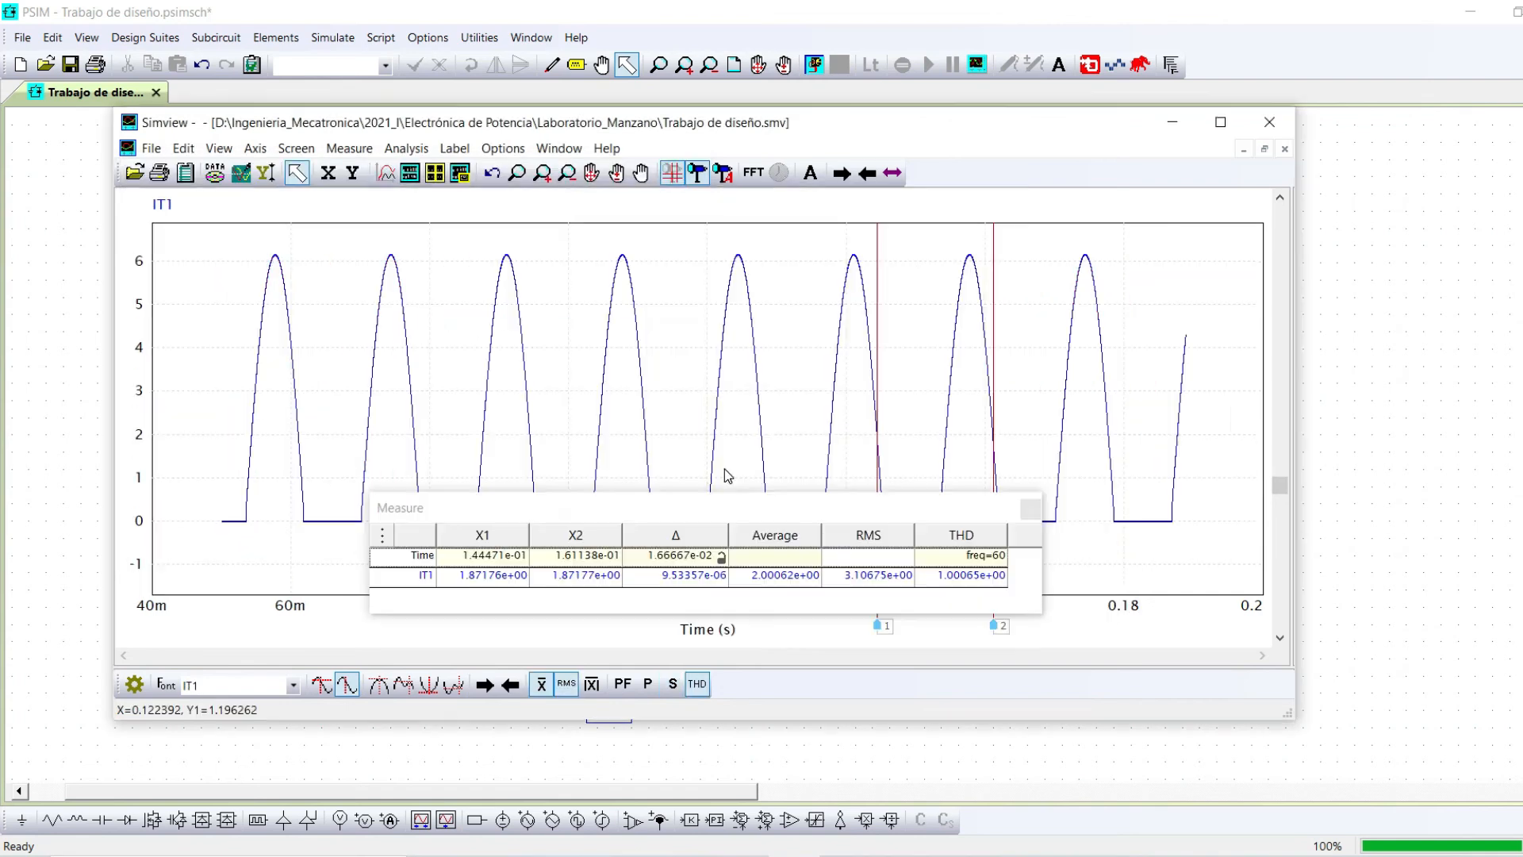
# - Send the average value of IT1 to the calculator and evaluate it as a decimal
pyautogui.rightClick(770, 543)
pyautogui.doubleClick(759, 582)
pyautogui.click(607, 232)
pyautogui.click(178, 520)
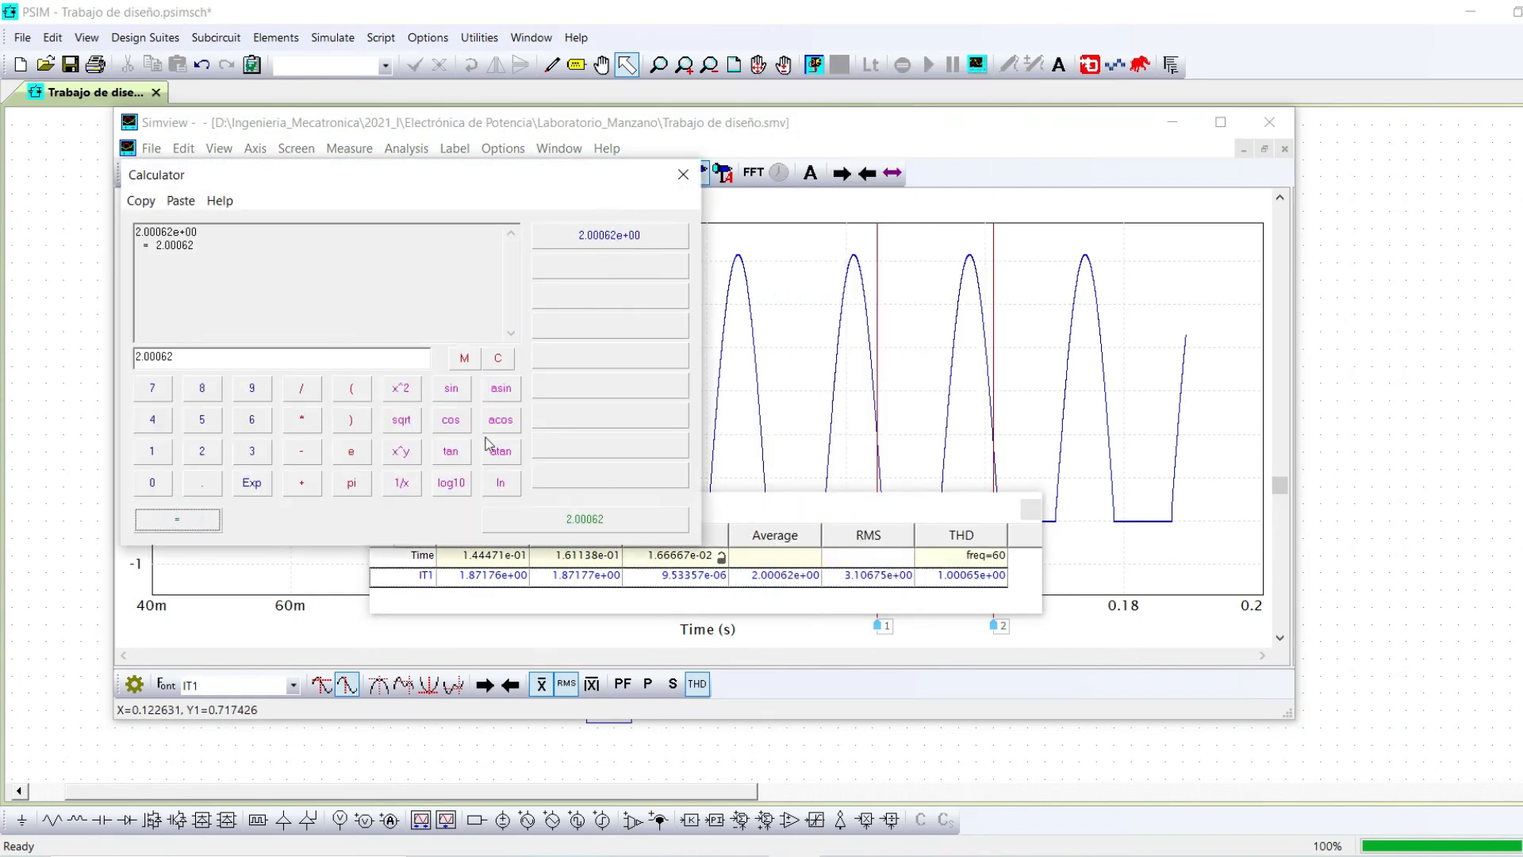
# - Send the RMS value of IT1 to the calculator, evaluate it as a decimal, and close the calculator
pyautogui.click(868, 551)
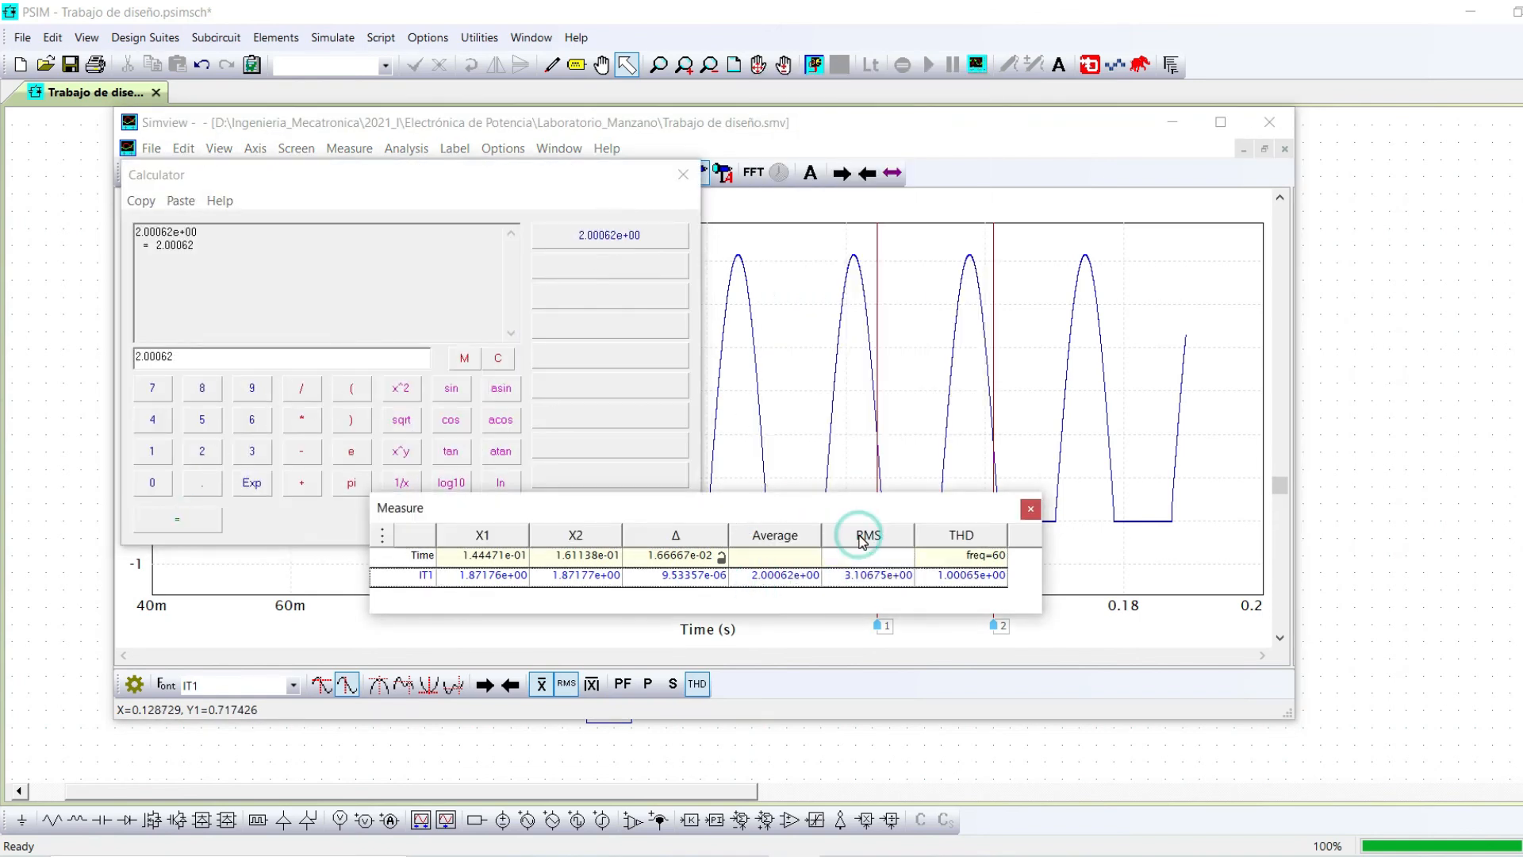
pyautogui.rightClick(849, 582)
pyautogui.click(930, 495)
pyautogui.click(599, 265)
pyautogui.click(177, 519)
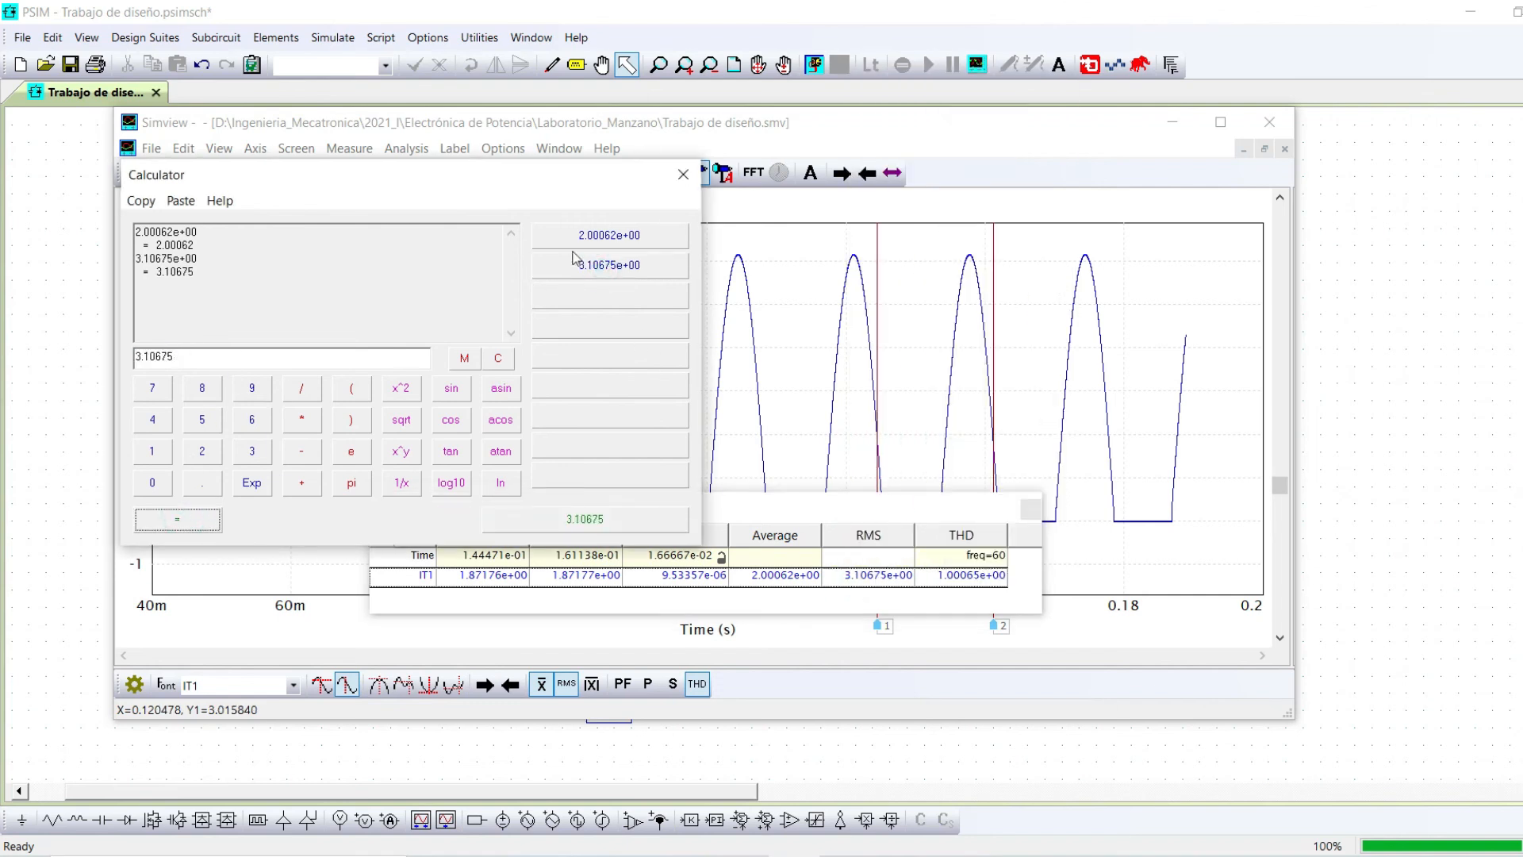
pyautogui.click(684, 177)
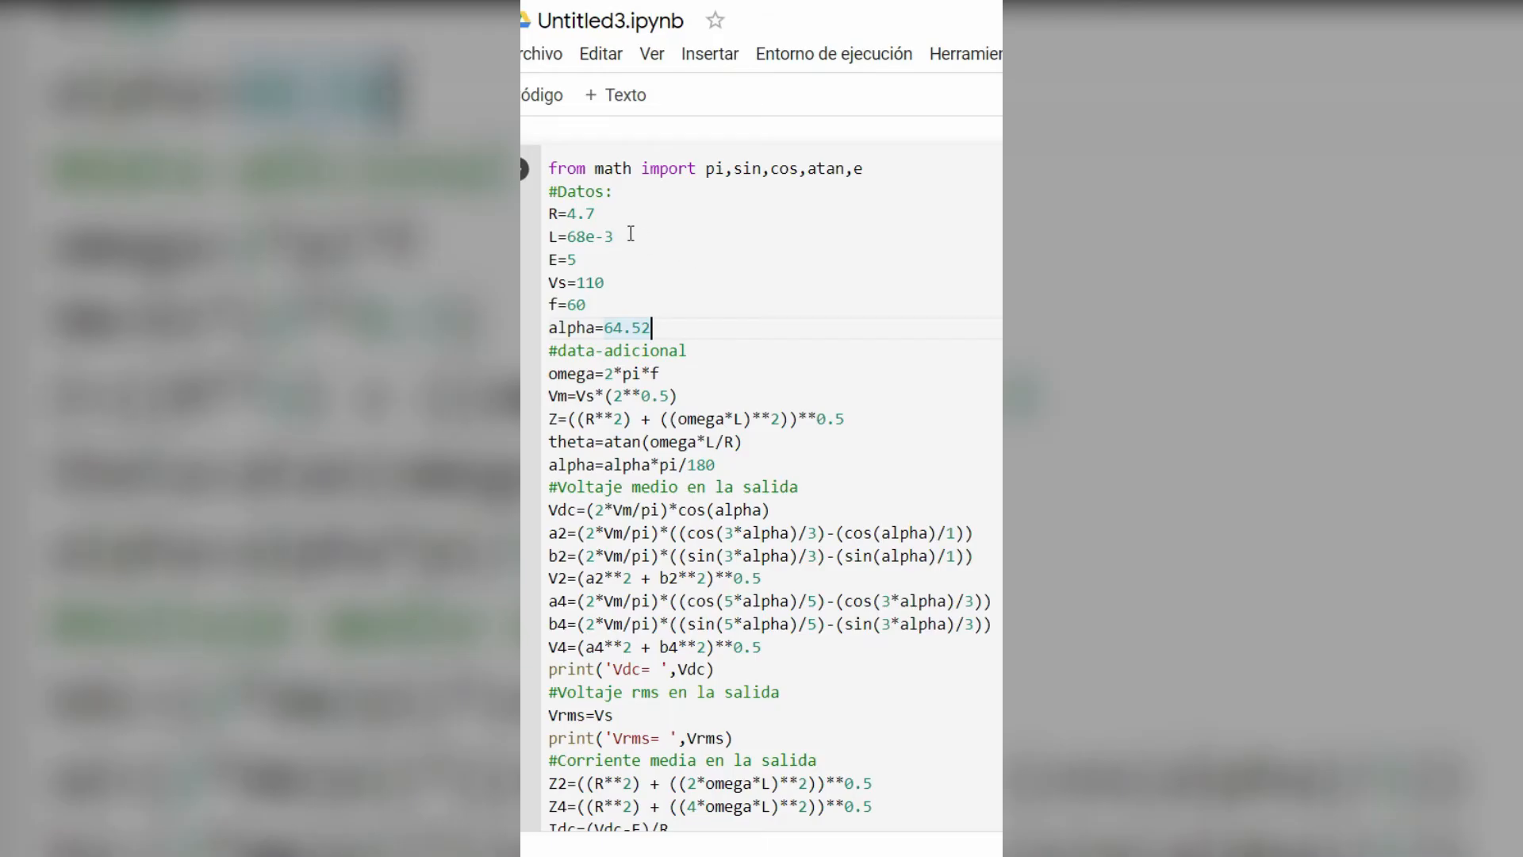
# - Examine the circuit data, the voltage and current formulas, and the printed results in the Google Colab notebook Untitled3.ipynb
pyautogui.click(631, 233)
pyautogui.click(663, 268)
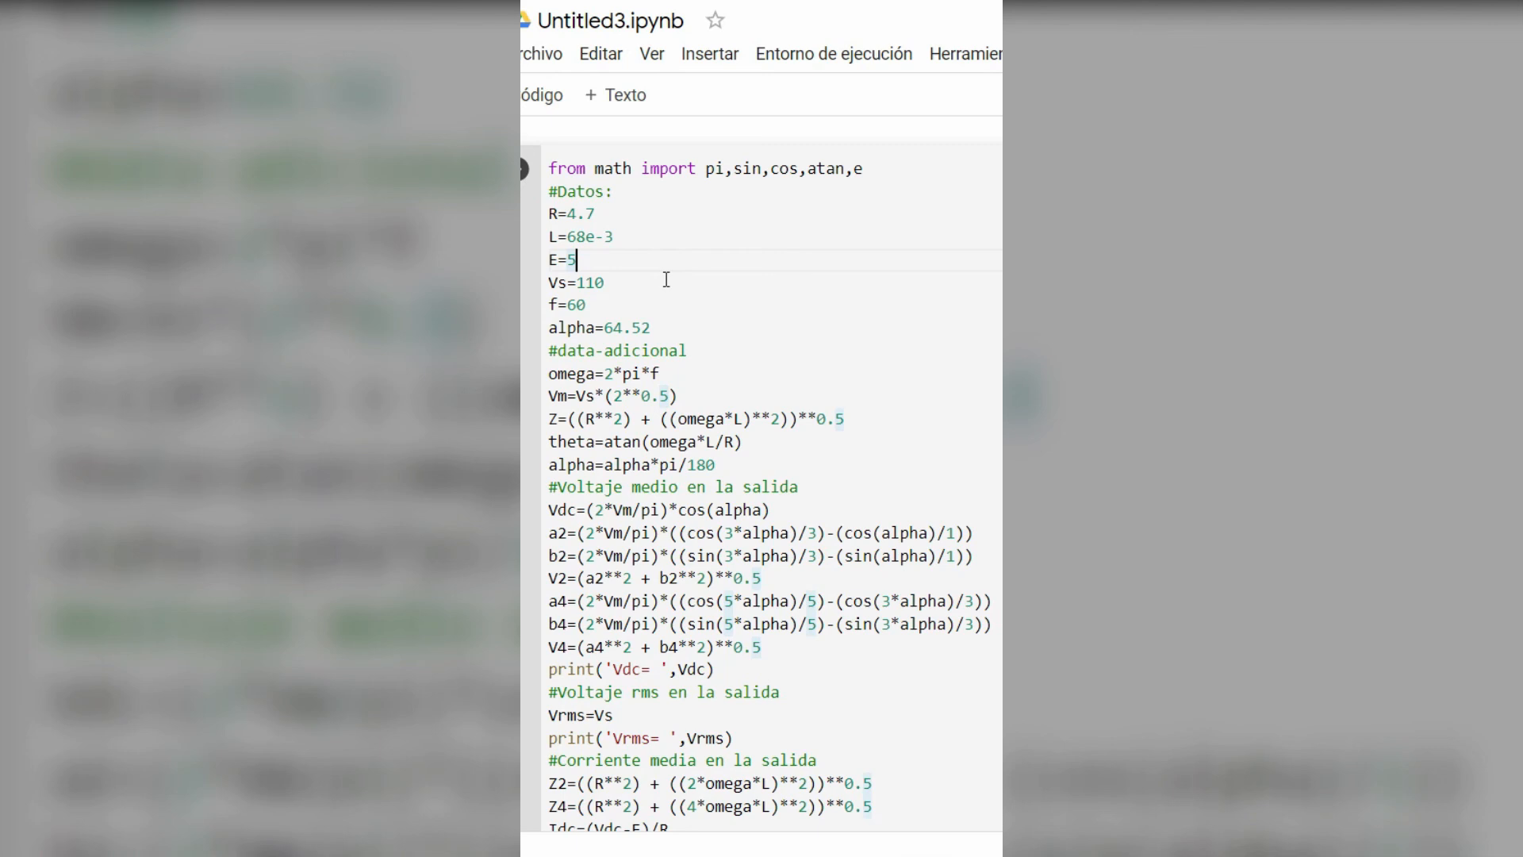
pyautogui.scroll(3, 703, 242)
pyautogui.click(587, 328)
pyautogui.click(682, 328)
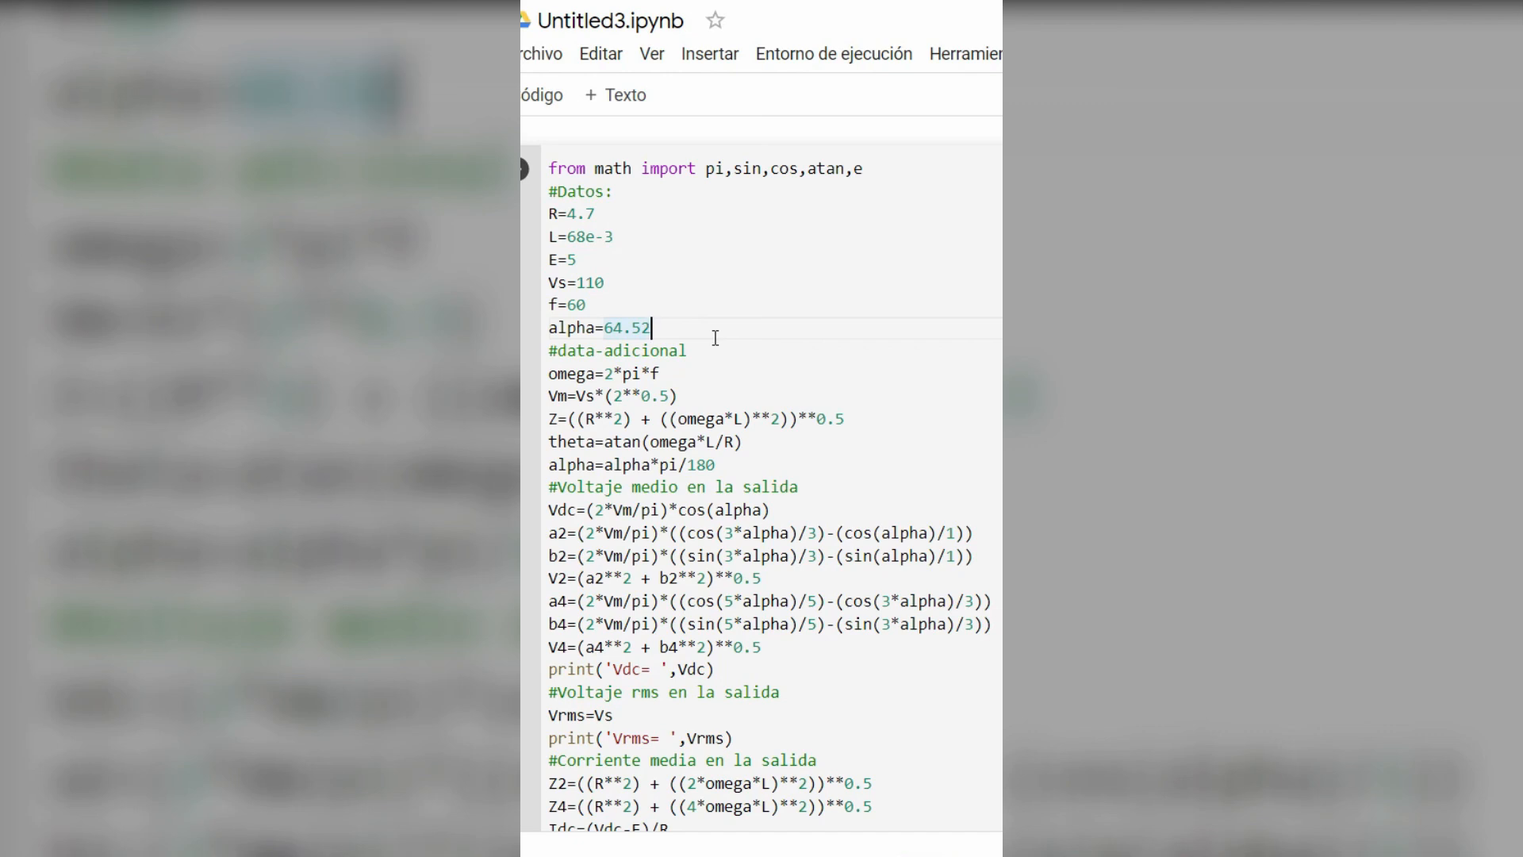
pyautogui.scroll(-3, 715, 338)
pyautogui.scroll(-2, 696, 465)
pyautogui.scroll(2, 697, 464)
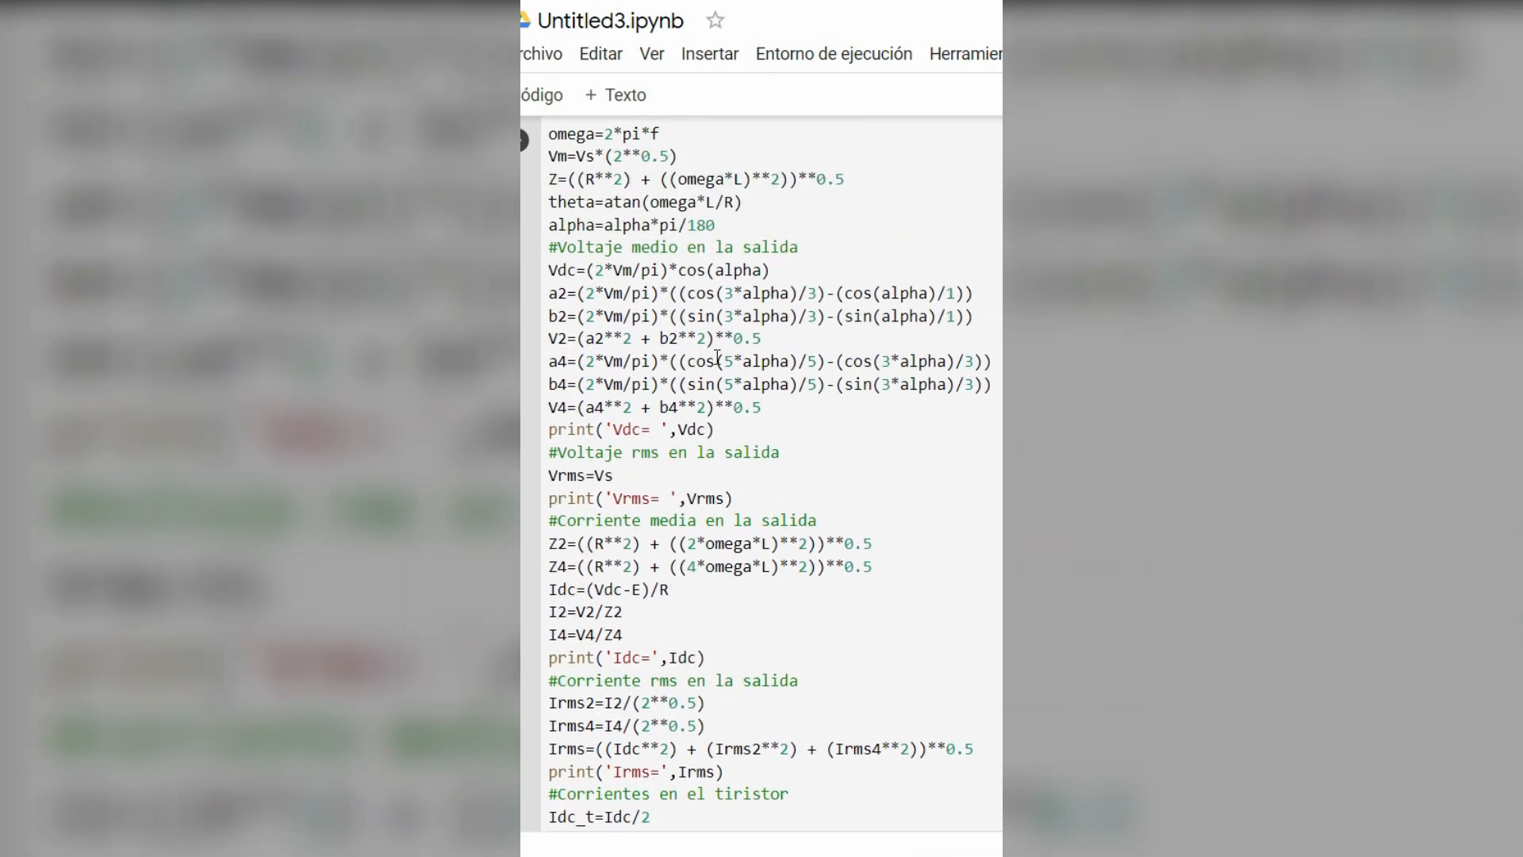
pyautogui.scroll(-2, 730, 357)
pyautogui.scroll(1, 734, 359)
pyautogui.scroll(-4, 665, 476)
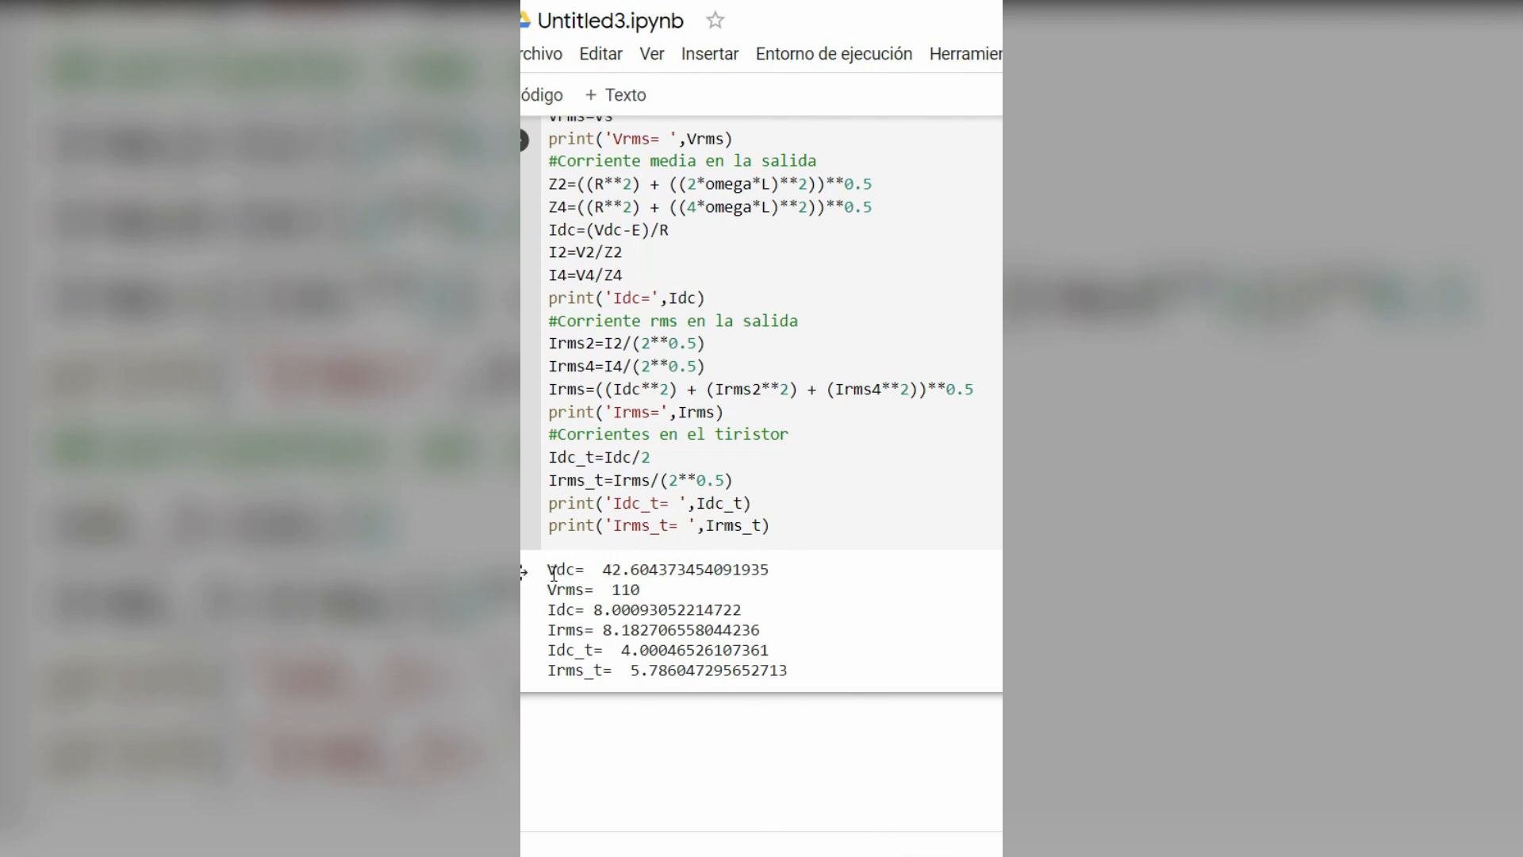
# - Set alpha to 76.09 in the notebook's data section and run the cell to recalculate the output and thyristor values
pyautogui.scroll(5, 554, 572)
pyautogui.click(663, 322)
pyautogui.press('BackSpace')
pyautogui.press('BackSpace')
pyautogui.press('BackSpace')
pyautogui.press('BackSpace')
pyautogui.press('BackSpace')
pyautogui.write('76.09')
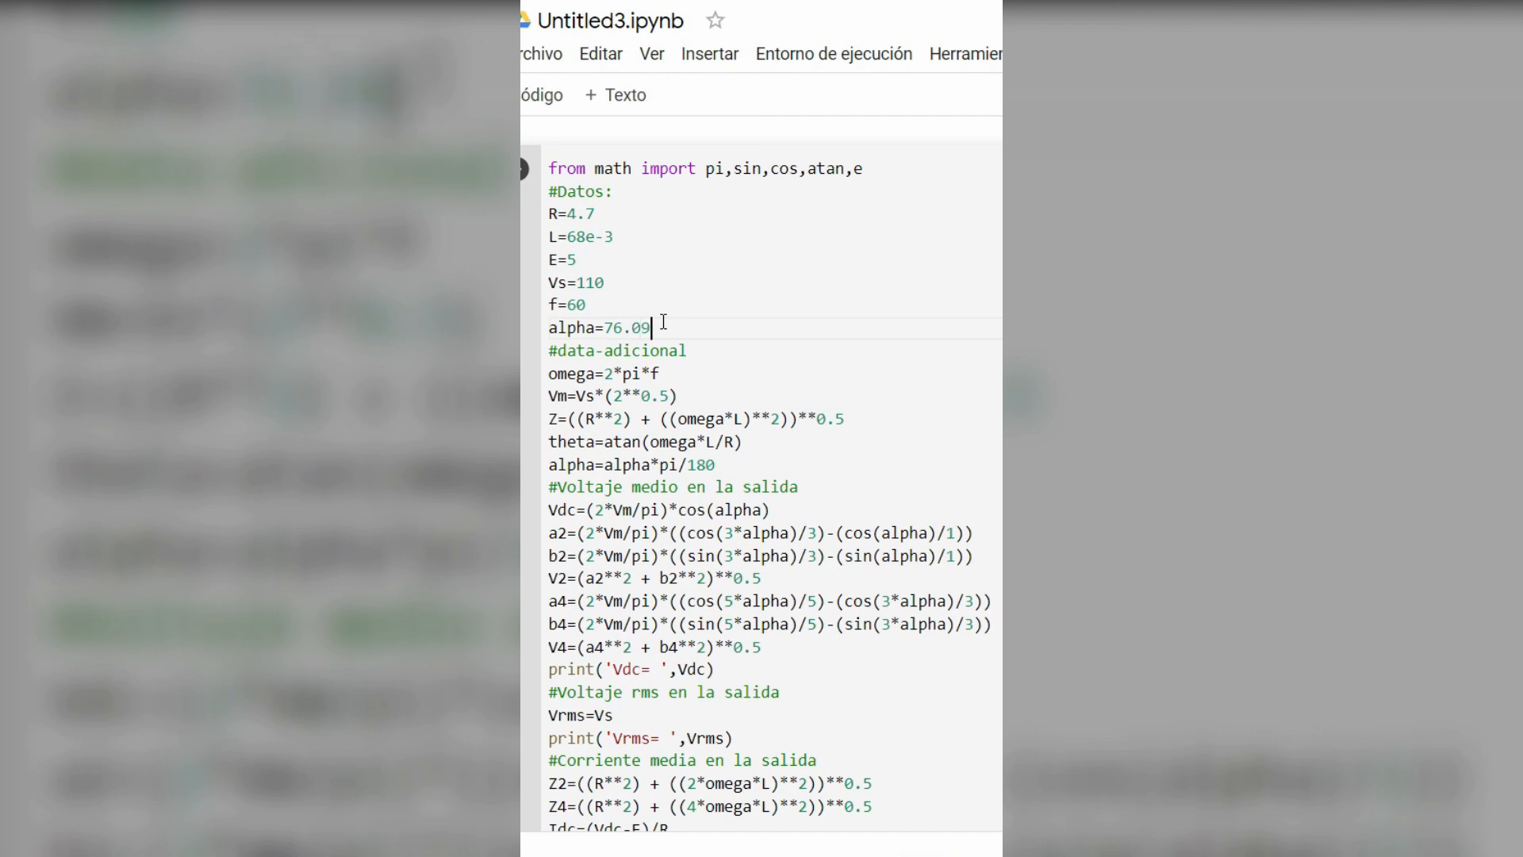
pyautogui.click(540, 192)
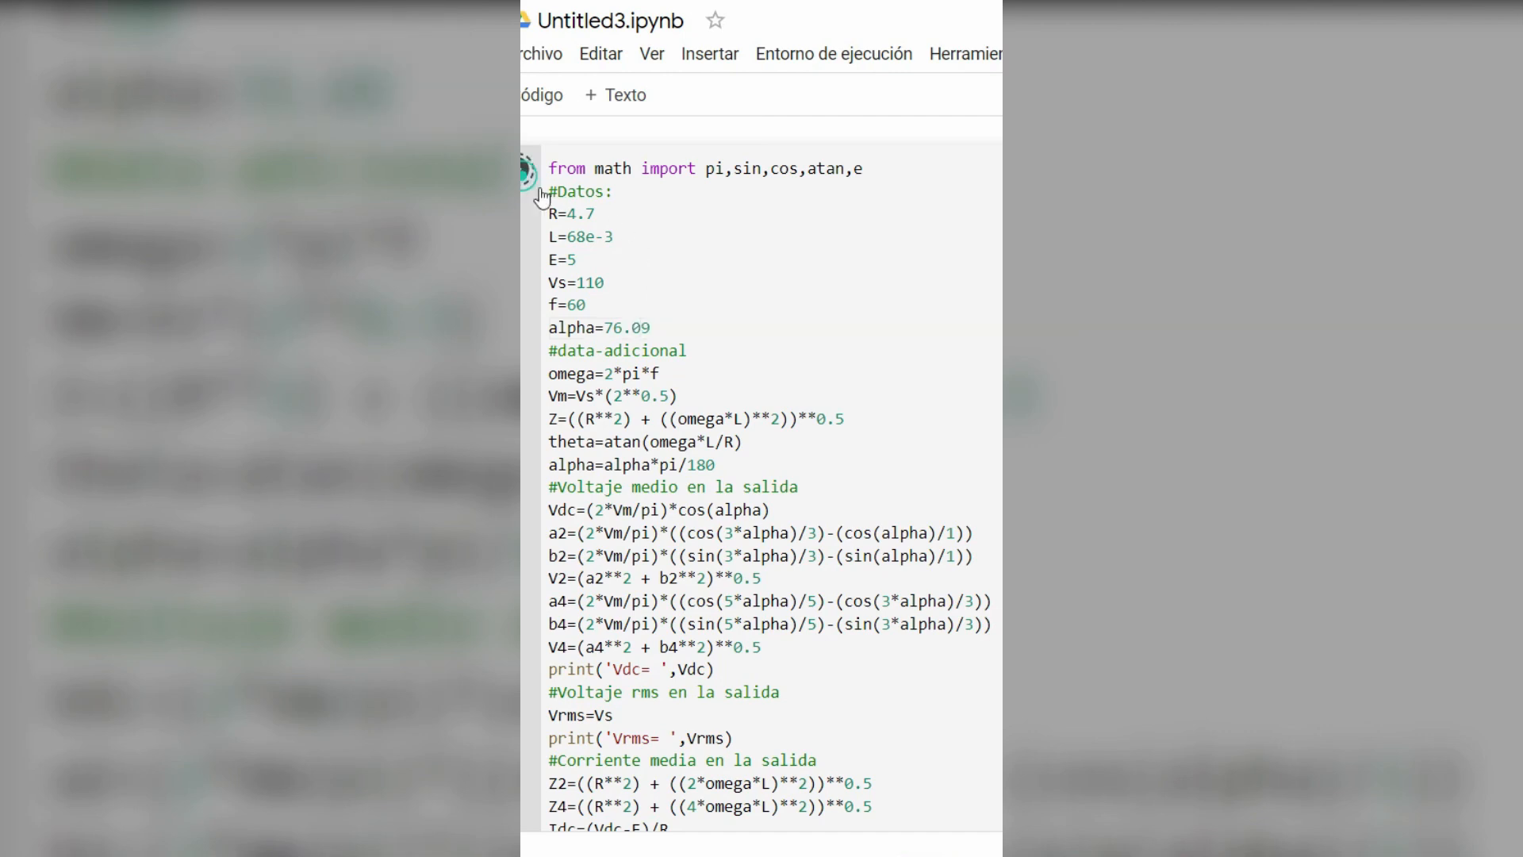
pyautogui.scroll(-8, 541, 525)
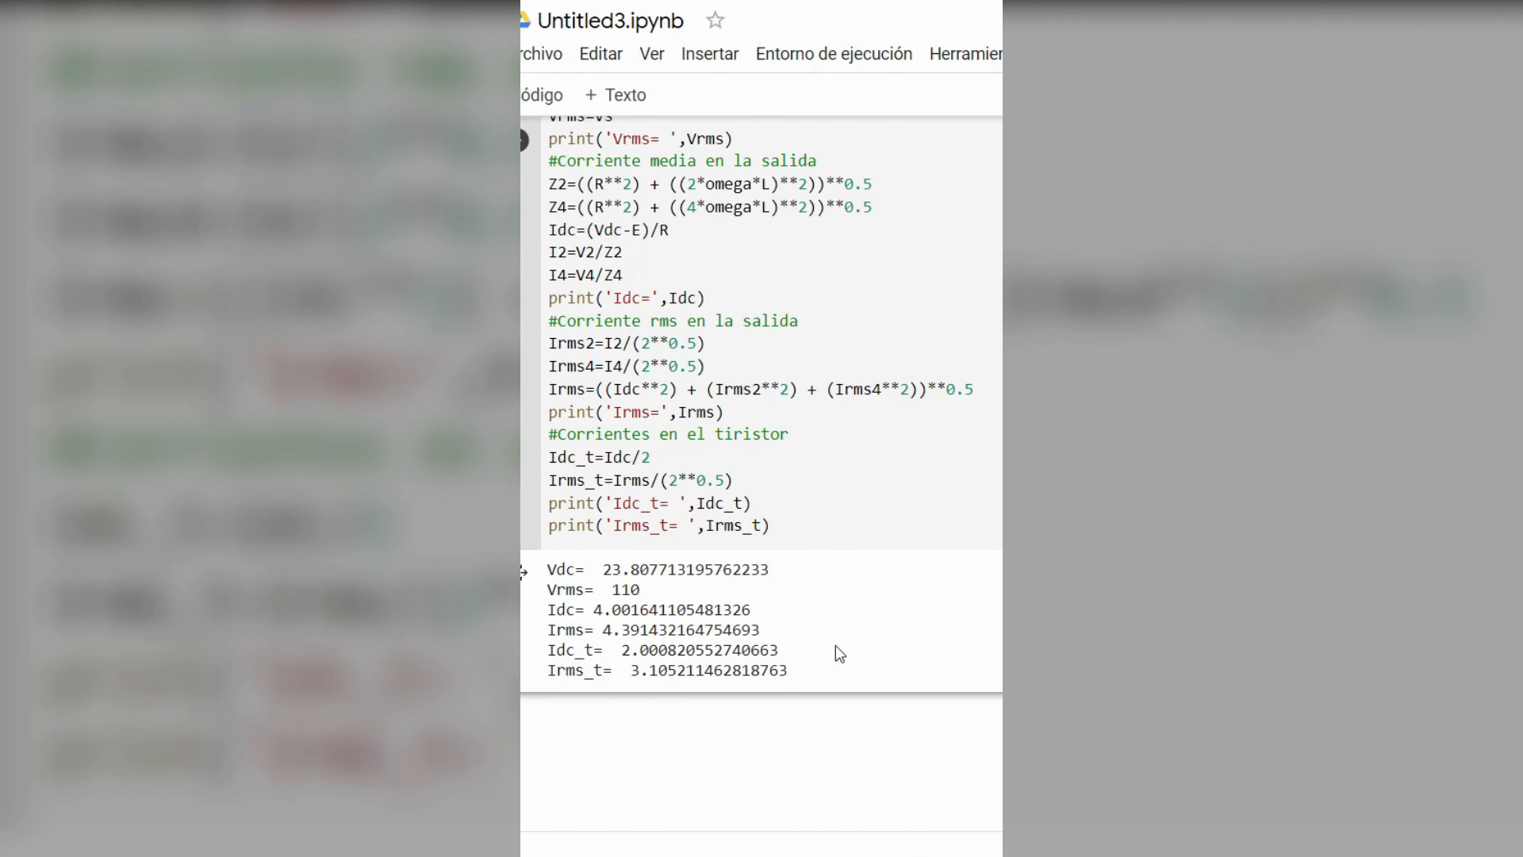
pyautogui.scroll(3, 913, 607)
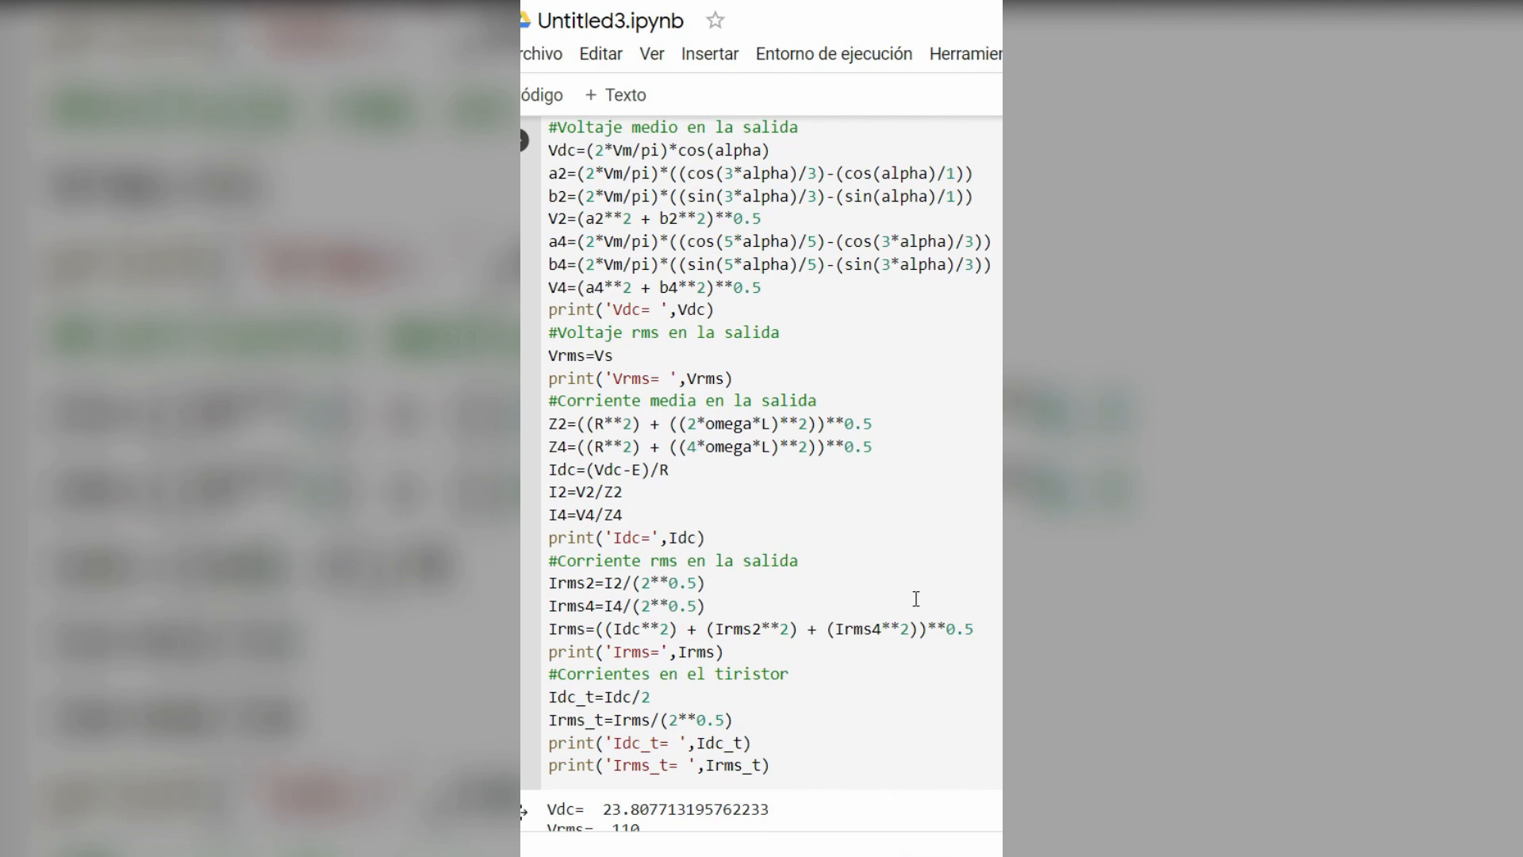
pyautogui.scroll(-2, 916, 599)
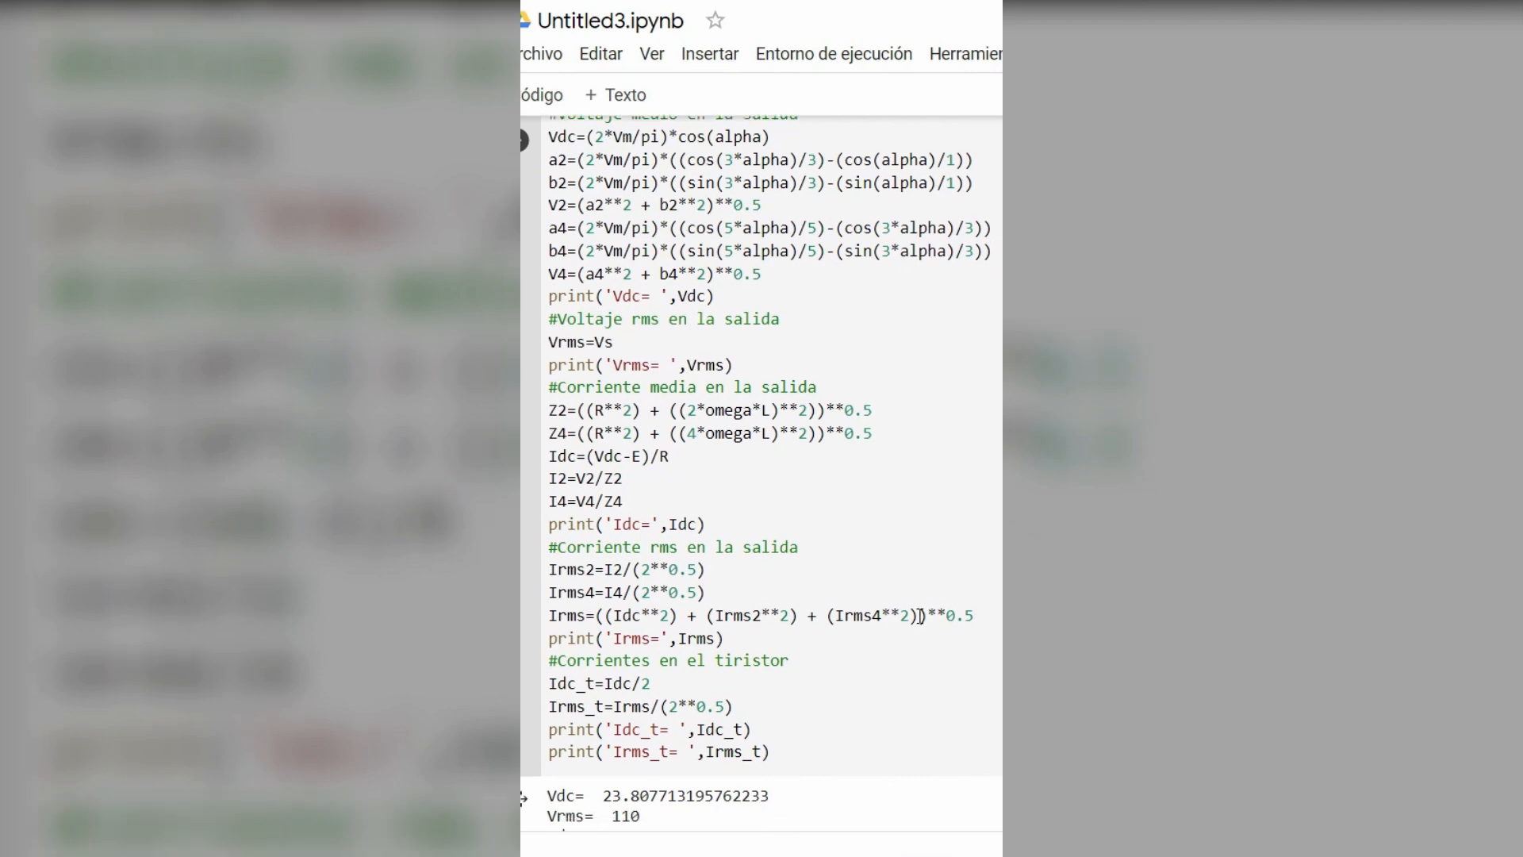
pyautogui.scroll(2, 918, 616)
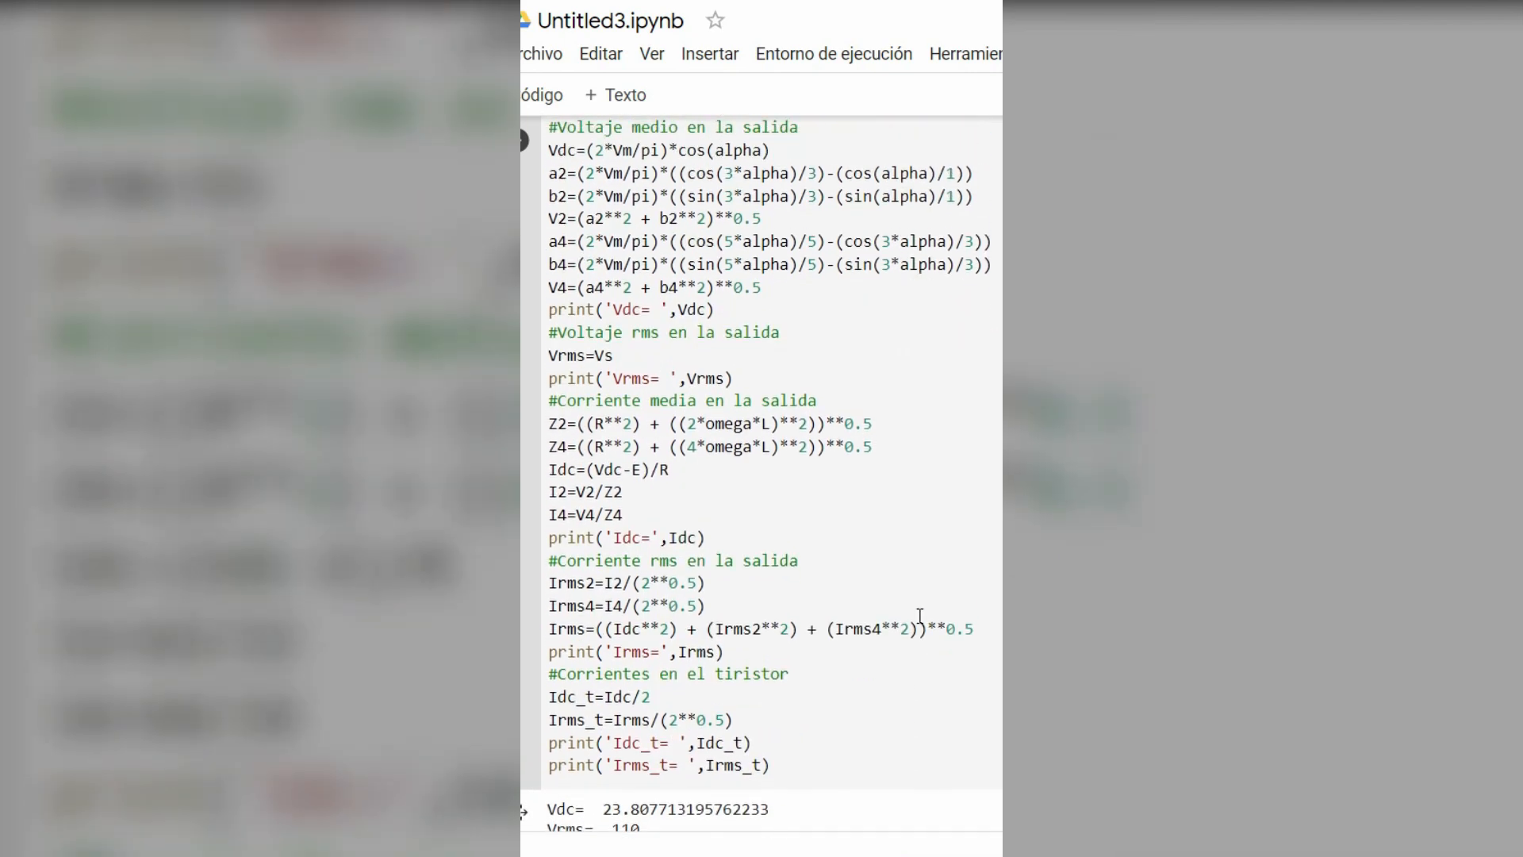